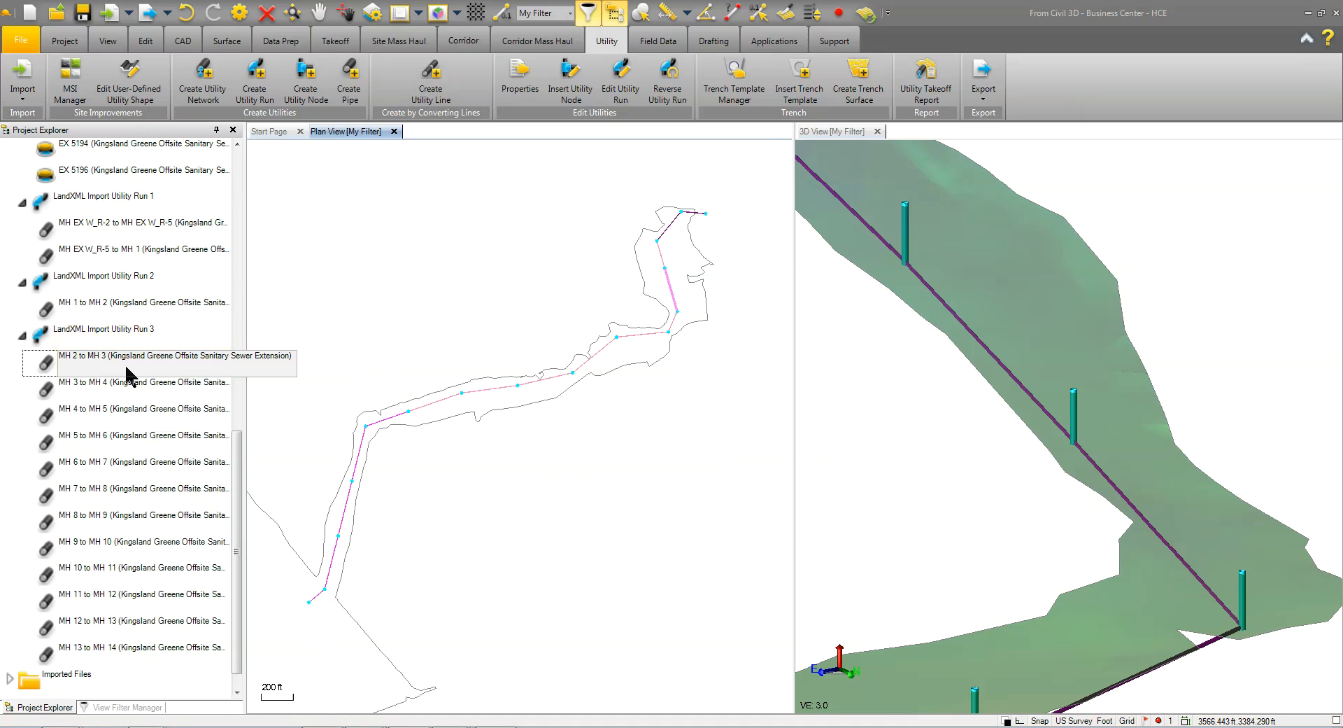
Examine the MH 2 to MH 3 pipe in plan view and compare it with the sewer plan sheet in Acrobat Reader
scroll(680, 241, "up", 3)
middle_click_drag(694, 309, 620, 434)
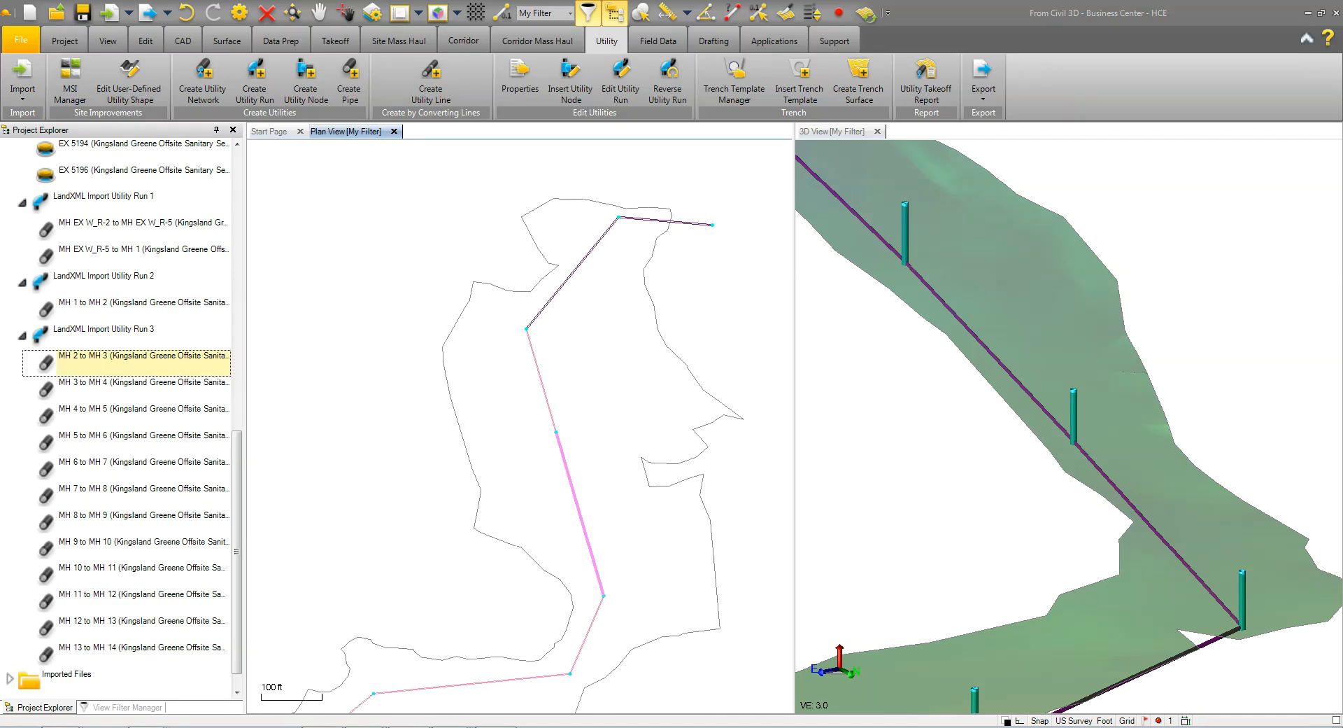
key("alt+Tab")
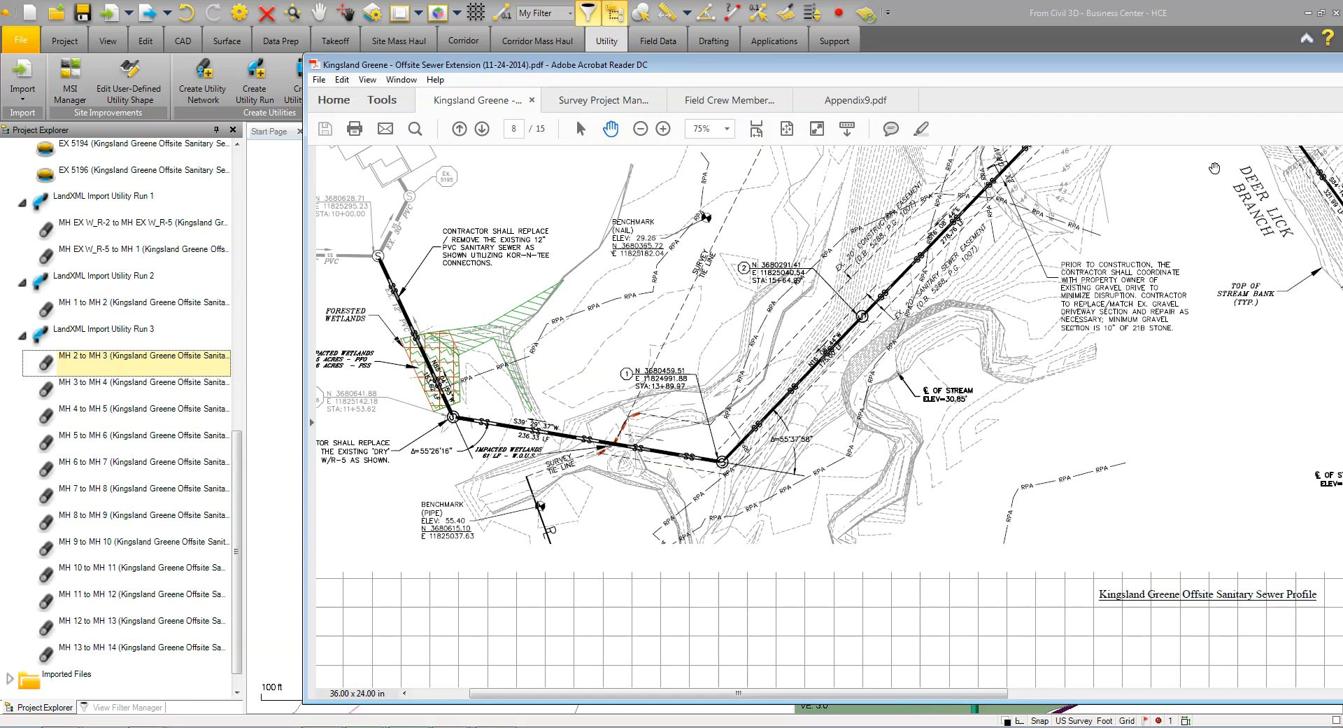
left_click(1150, 47)
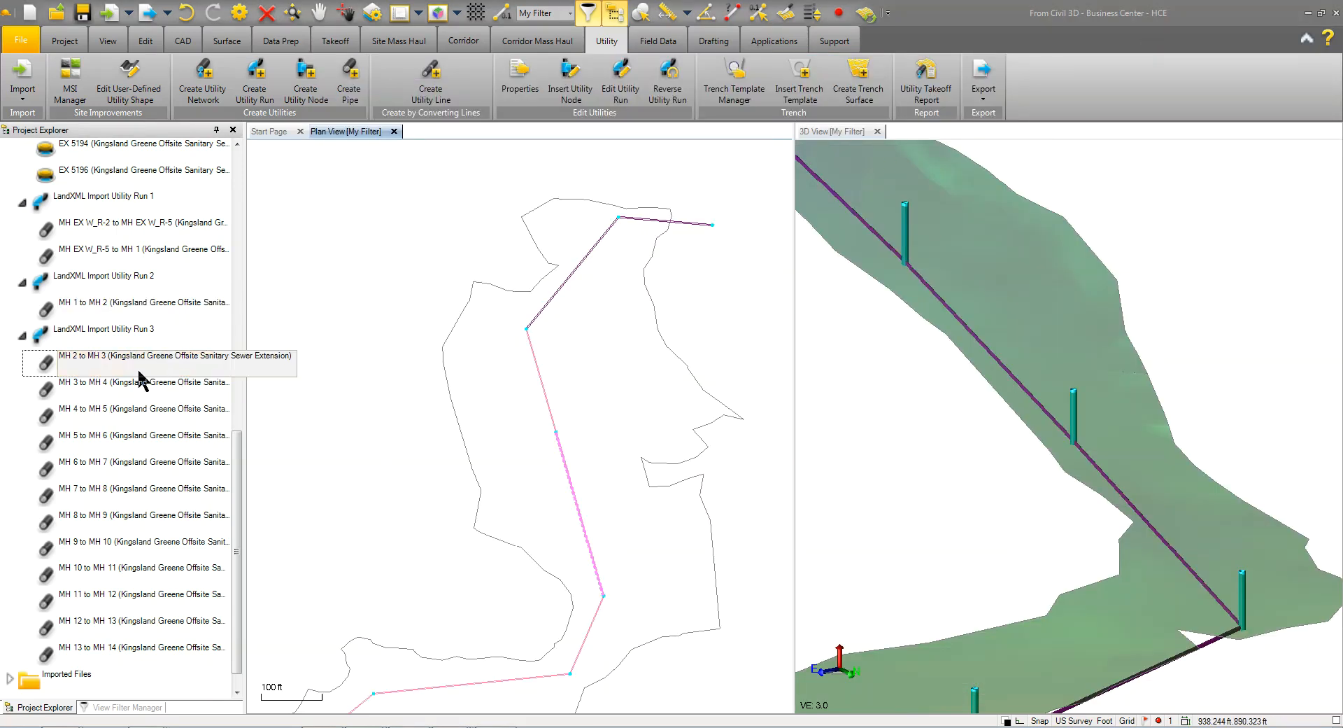
In the properties of LandXML Import Utility Run 3, set the native material to On-Site Soil and the reference alignment to Kingsland Greene Offsite Sanitary Sewer
right_click(102, 341)
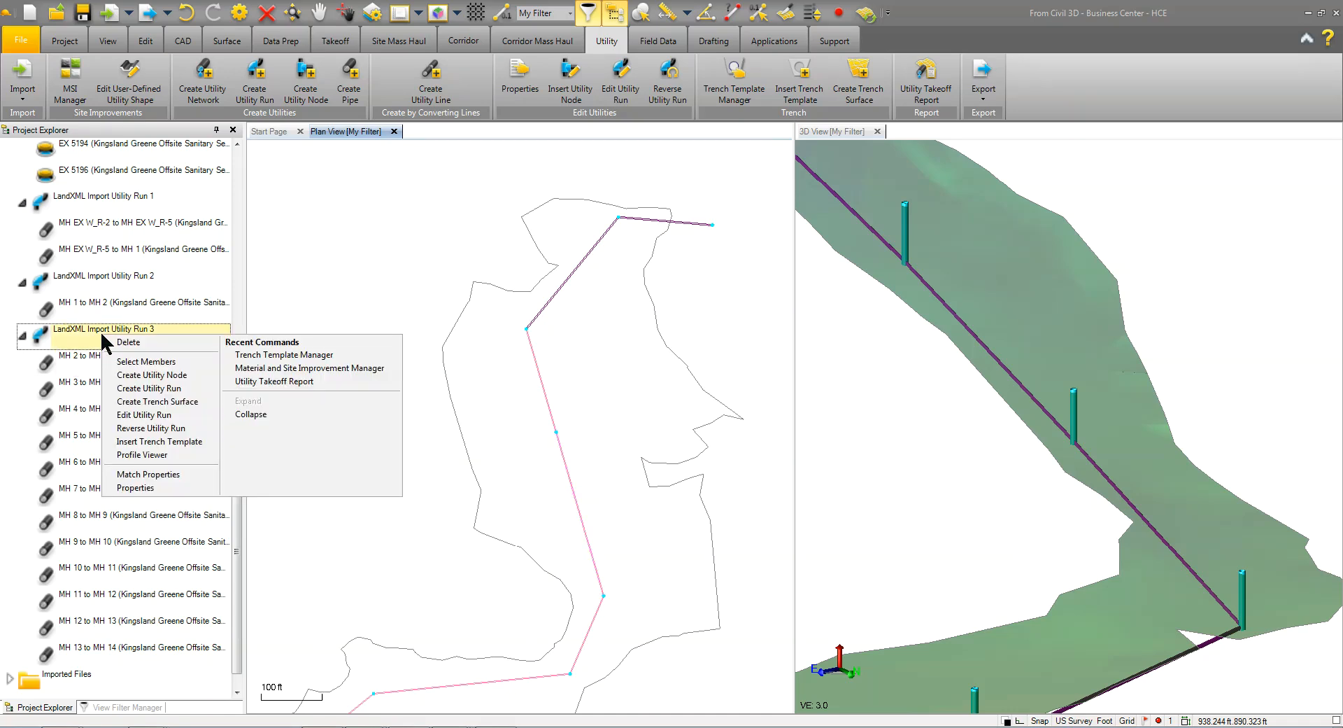
left_click(135, 488)
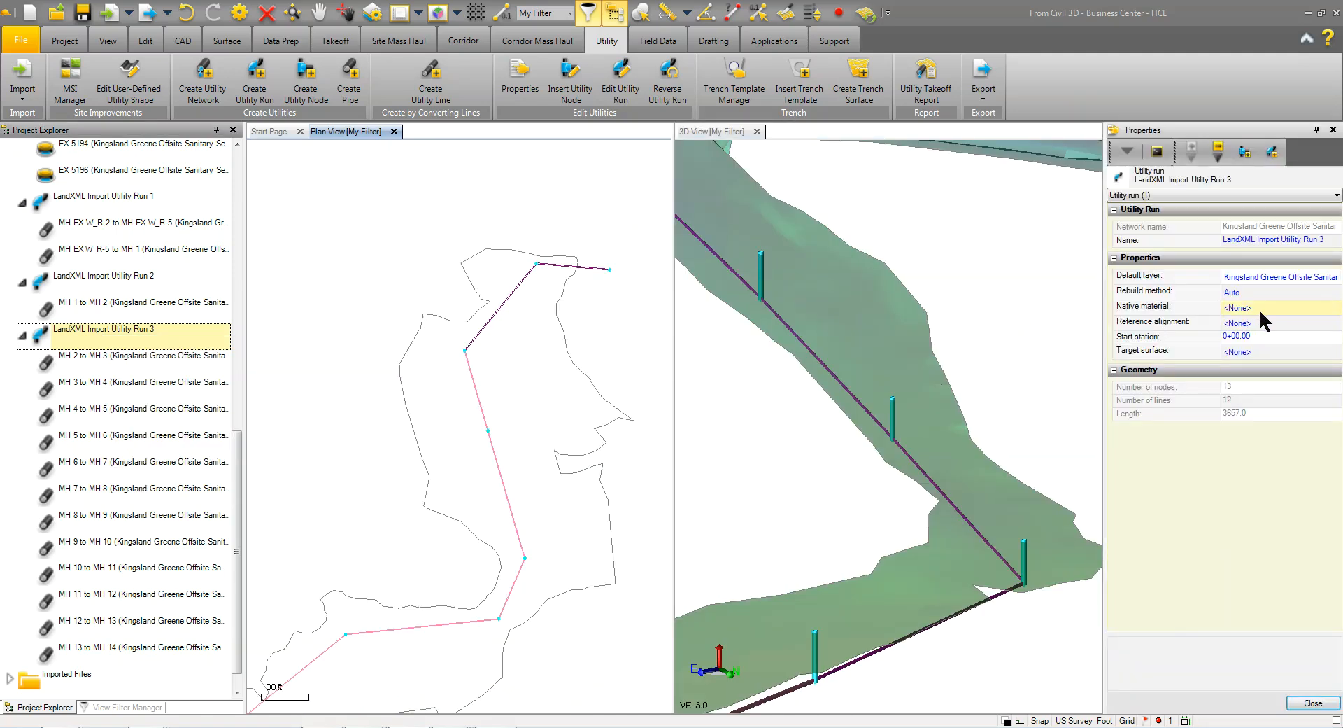
left_click(1257, 308)
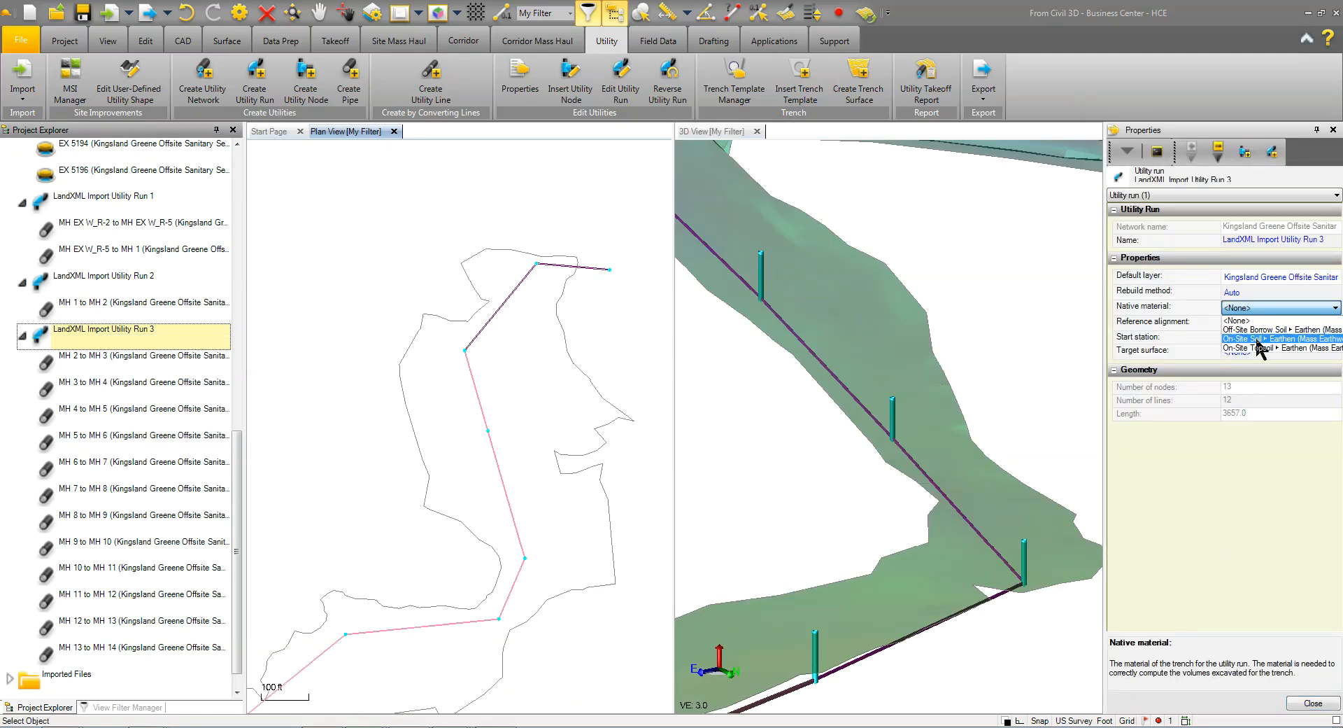
left_click(1257, 339)
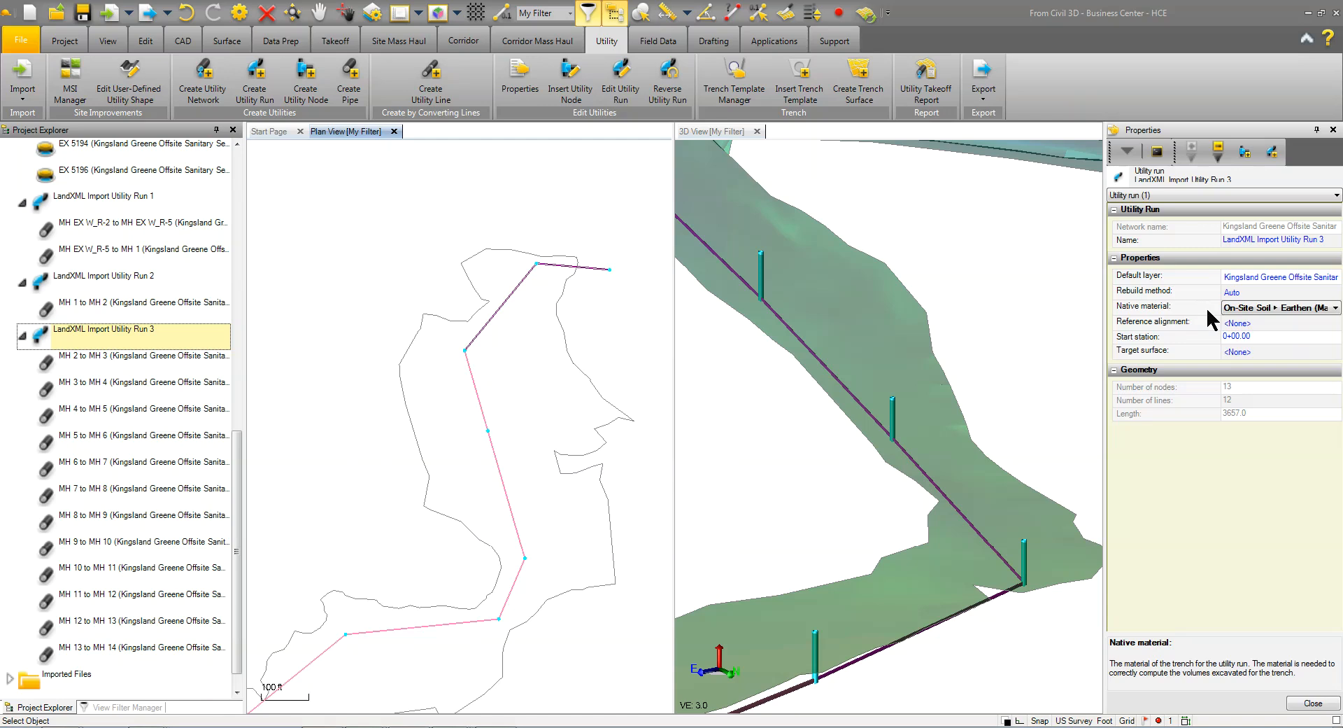
left_click(1261, 323)
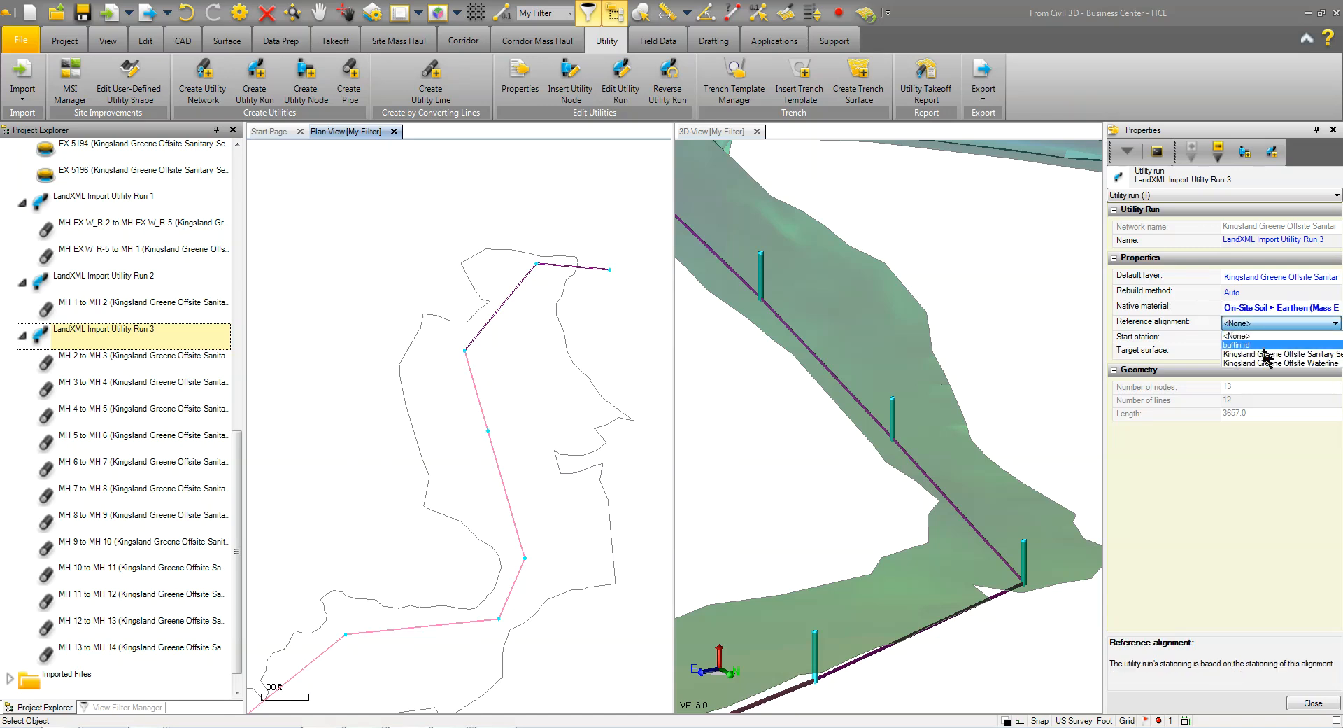
left_click(1267, 354)
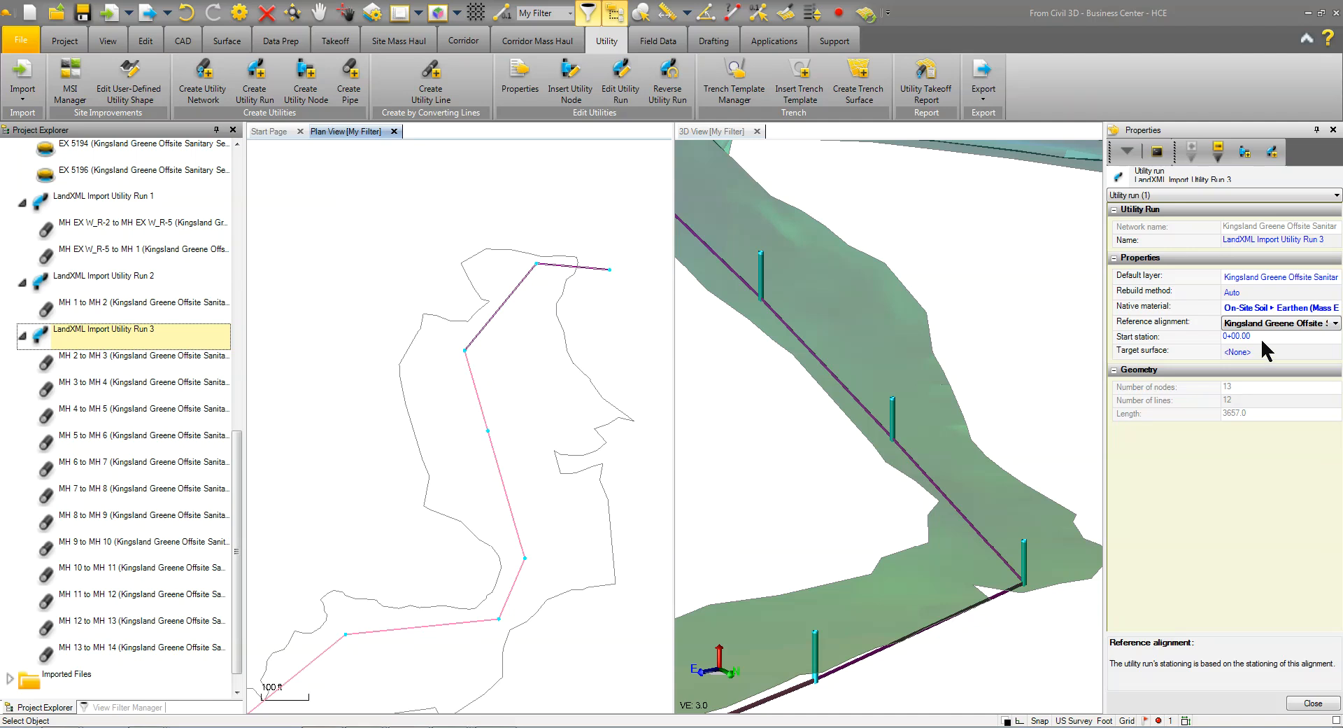
Look up manhole 2's station on the plan sheet in Acrobat Reader and set the run's start station to 15+64.97
left_click(1261, 337)
left_click_drag(1283, 336, 1170, 347)
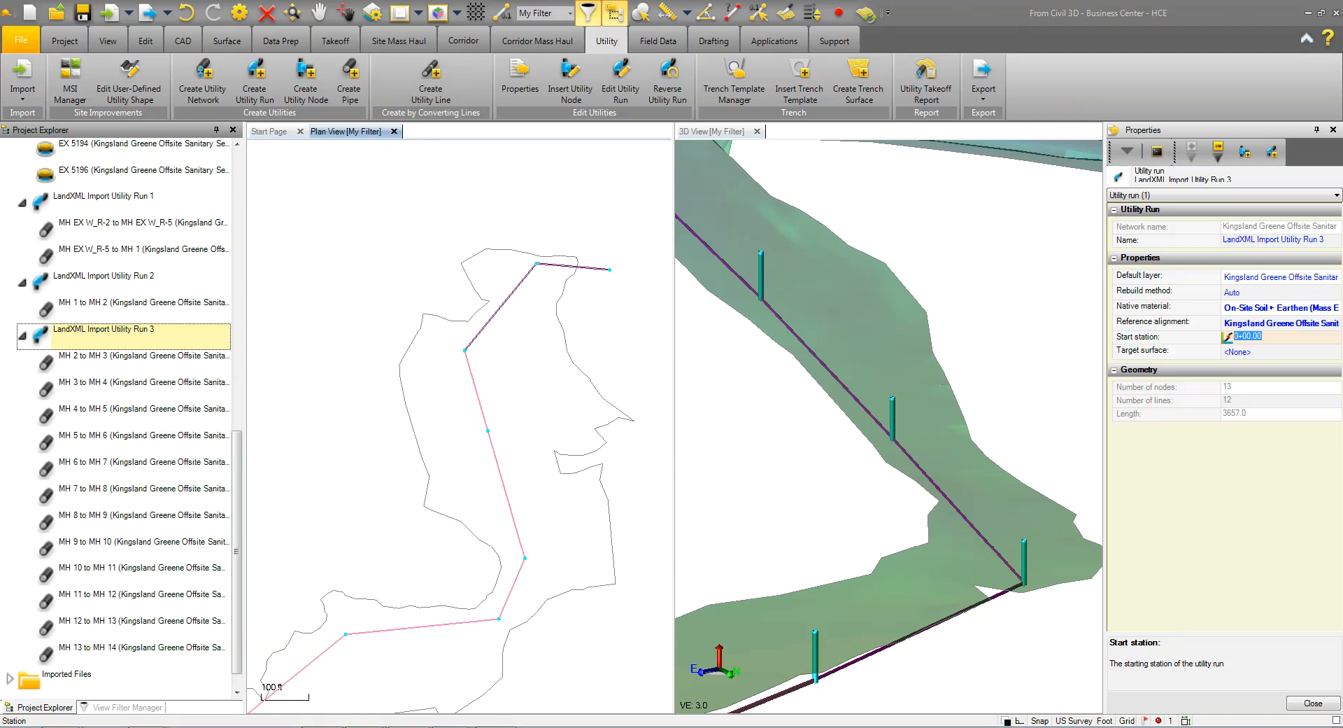
key("alt+Tab")
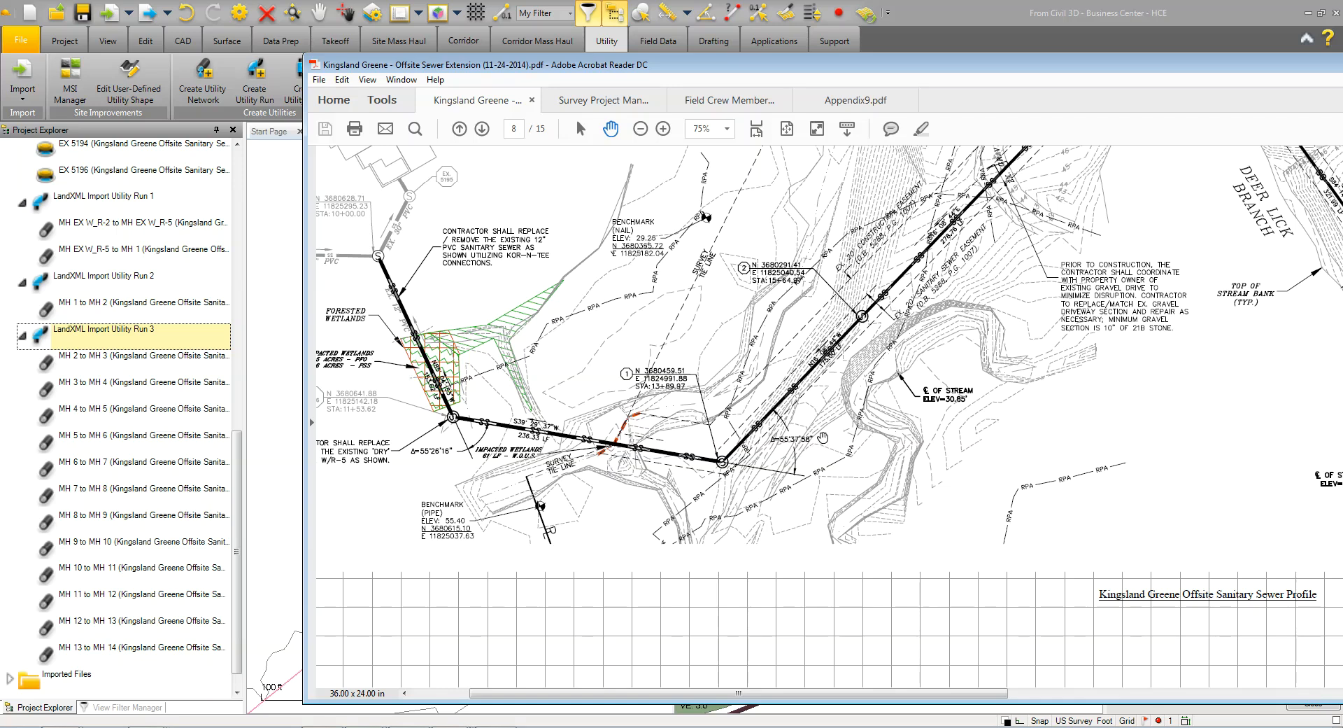
scroll(822, 438, "up", 3, "ctrl")
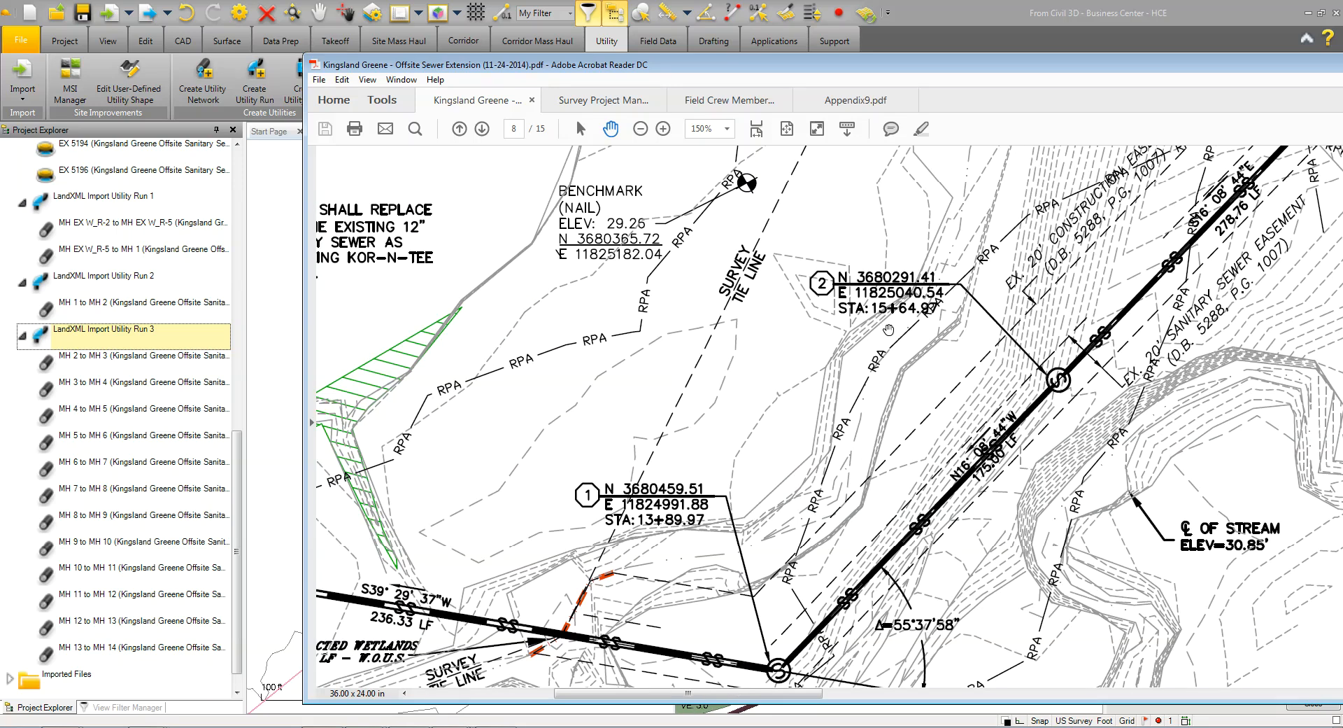
left_click(940, 39)
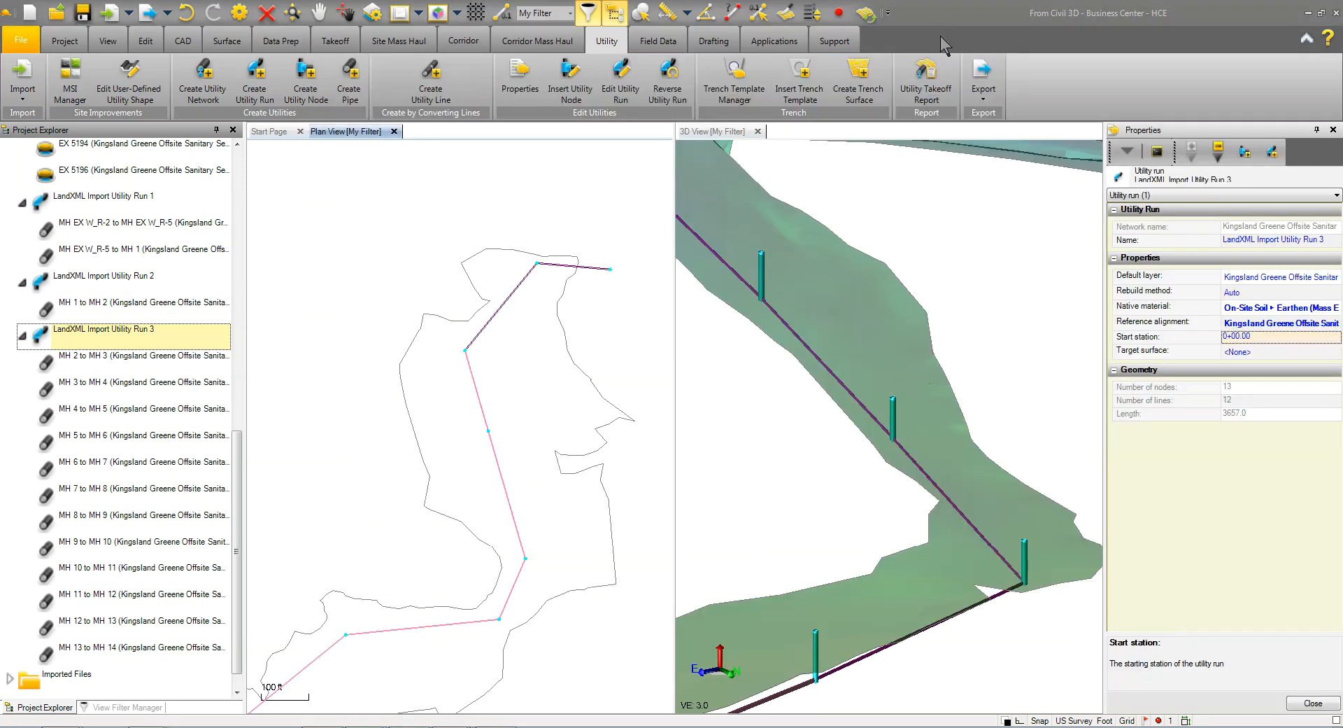
left_click(1274, 336)
type("15564.97")
Set the run's target surface to grdtopo52014 and close its properties
left_click(1242, 352)
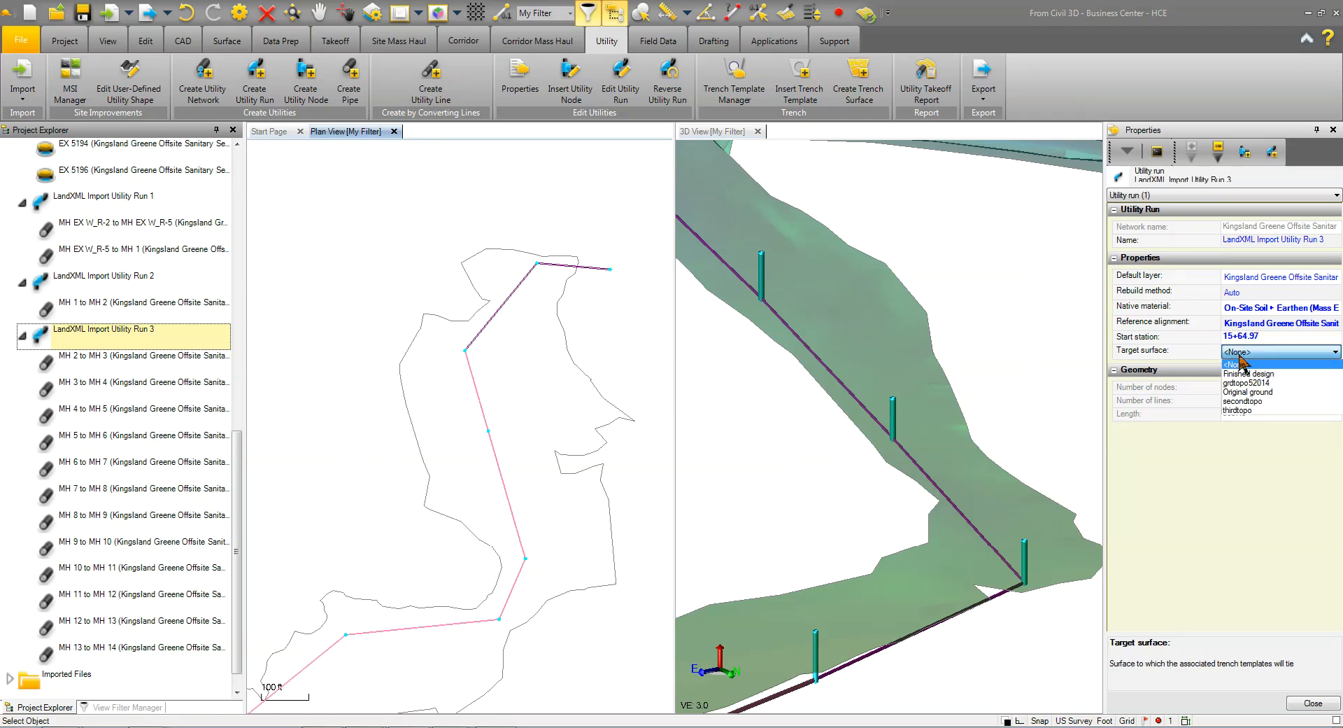
left_click(1252, 383)
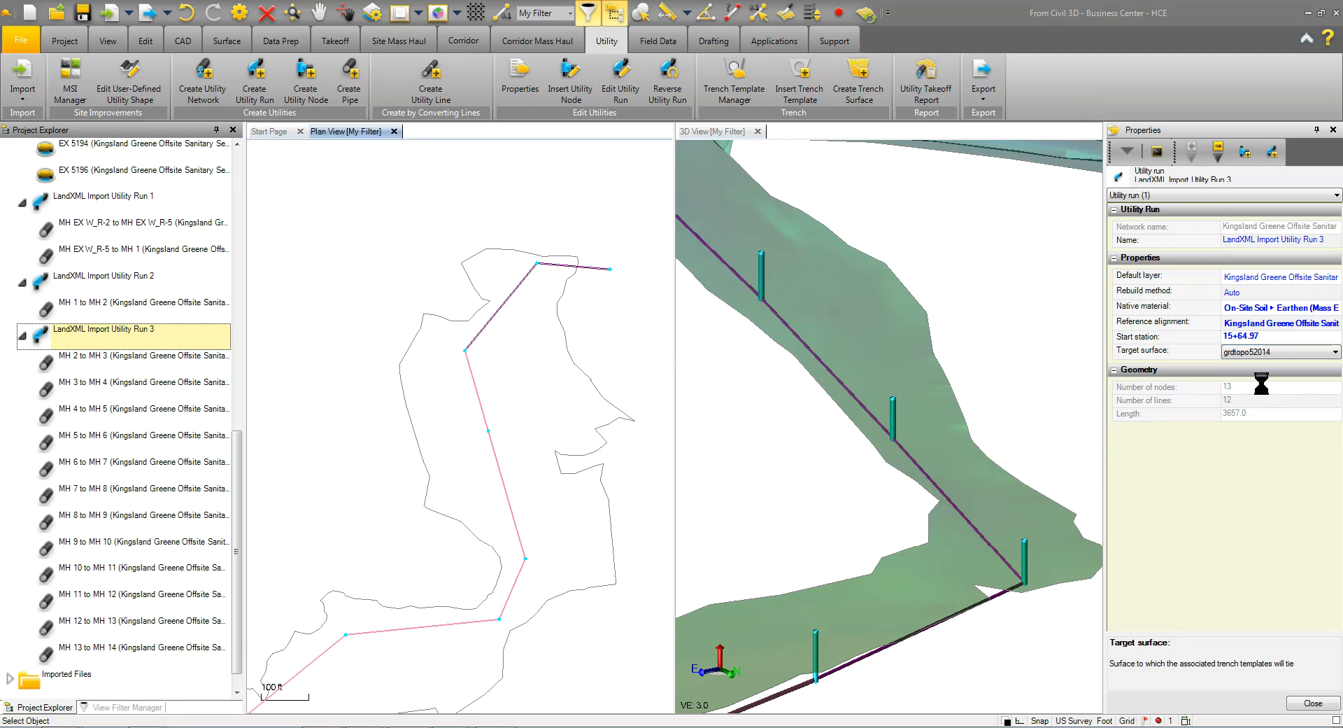
left_click(1313, 703)
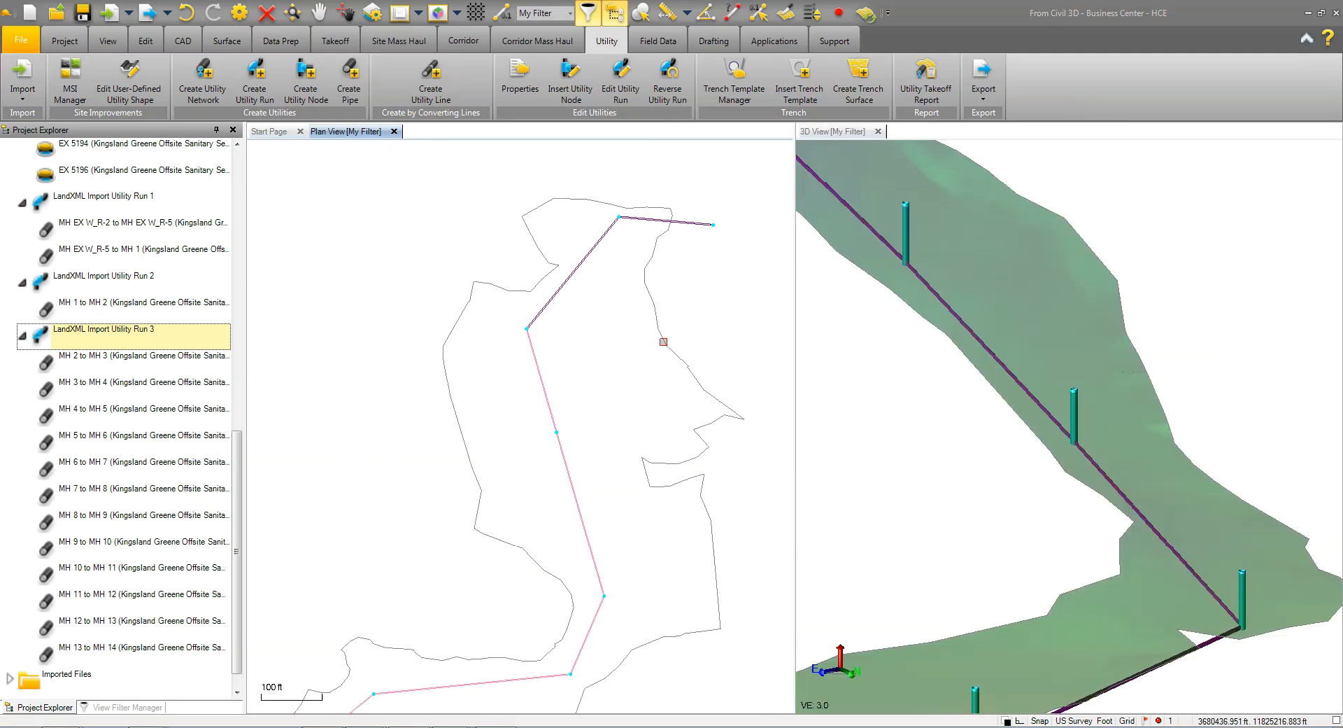
Set up a trench template insertion for Utility Run 3, using the Pipe-No Traffic template with adjustment at nodes enabled
left_click(810, 103)
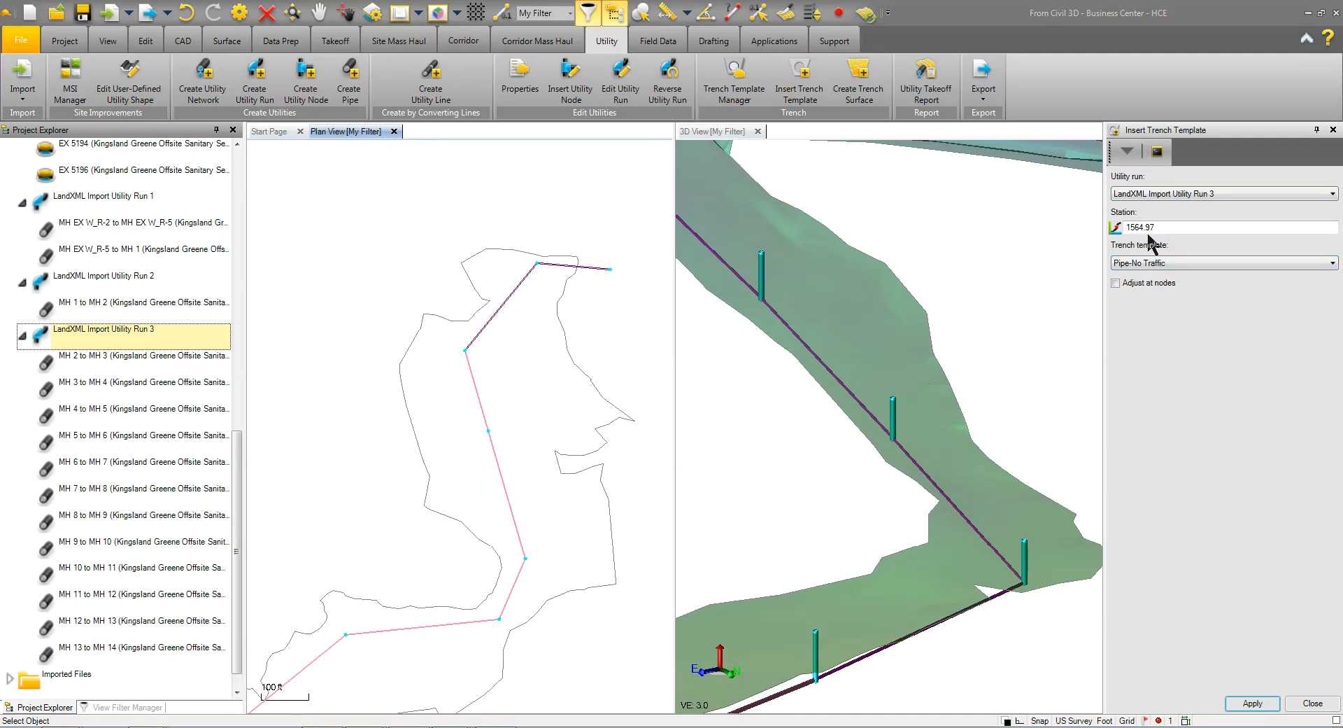
left_click(1115, 284)
left_click(1146, 264)
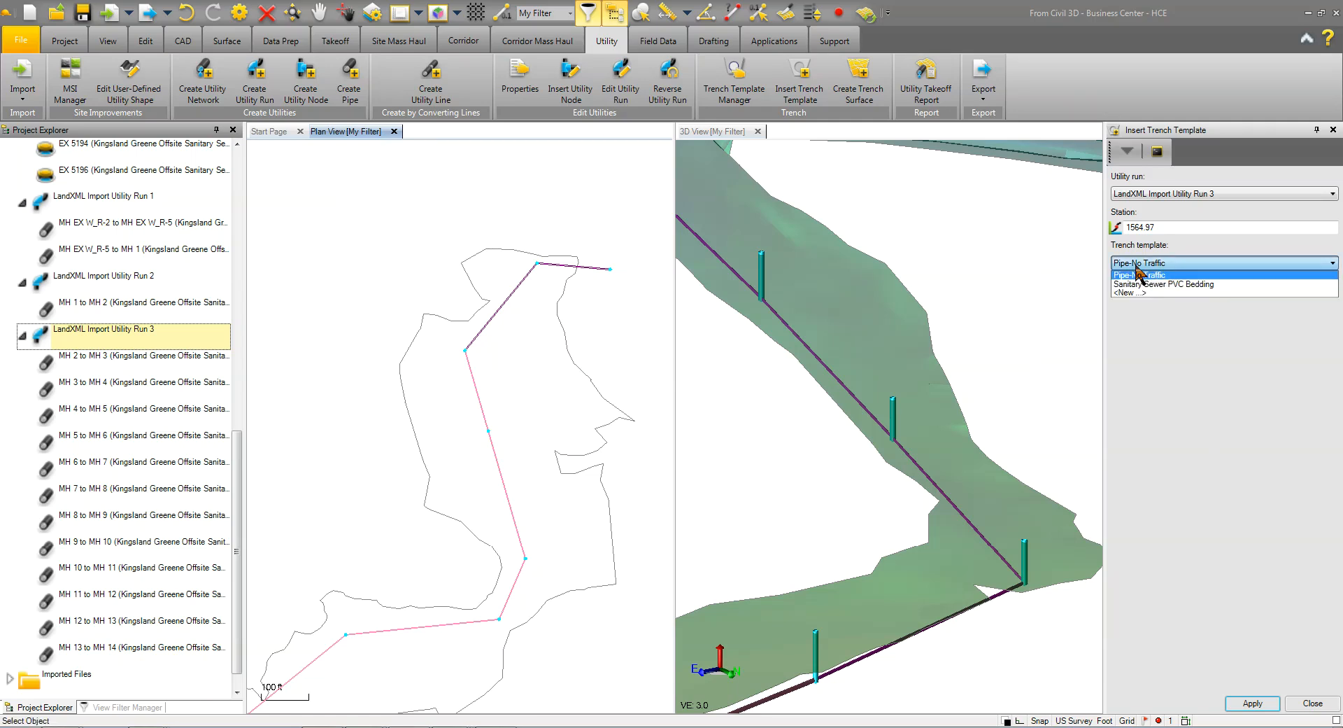
left_click(1138, 274)
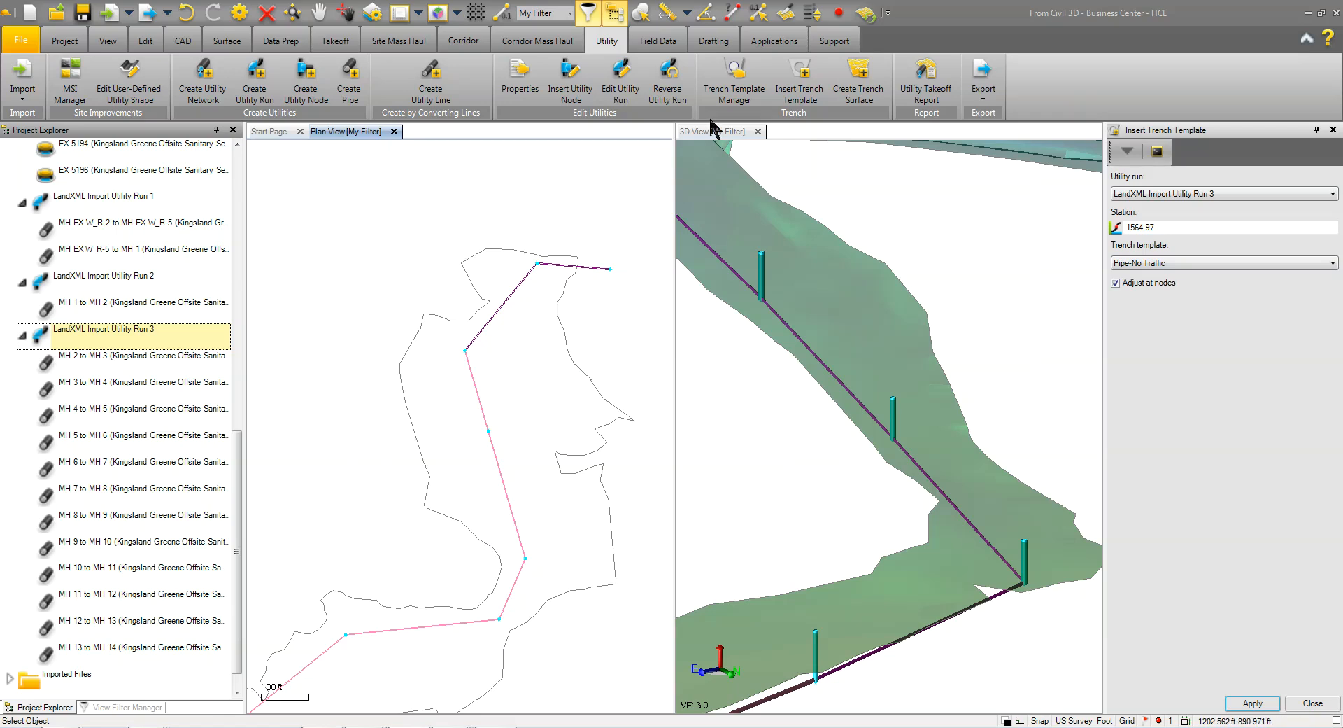
Open the Trench Template Manager and examine the Pipe Bedding & Backfill detail on page 11 of the plan set in Acrobat Reader
left_click(747, 95)
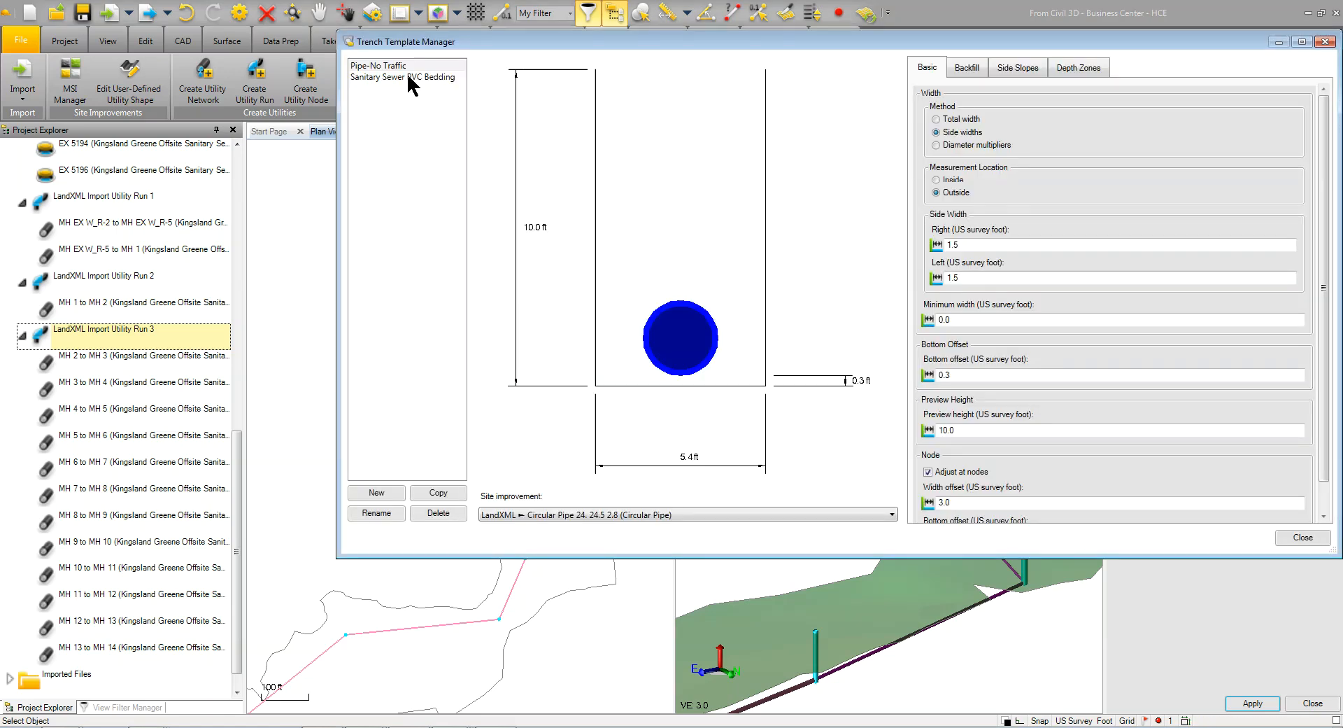
key("alt+Tab")
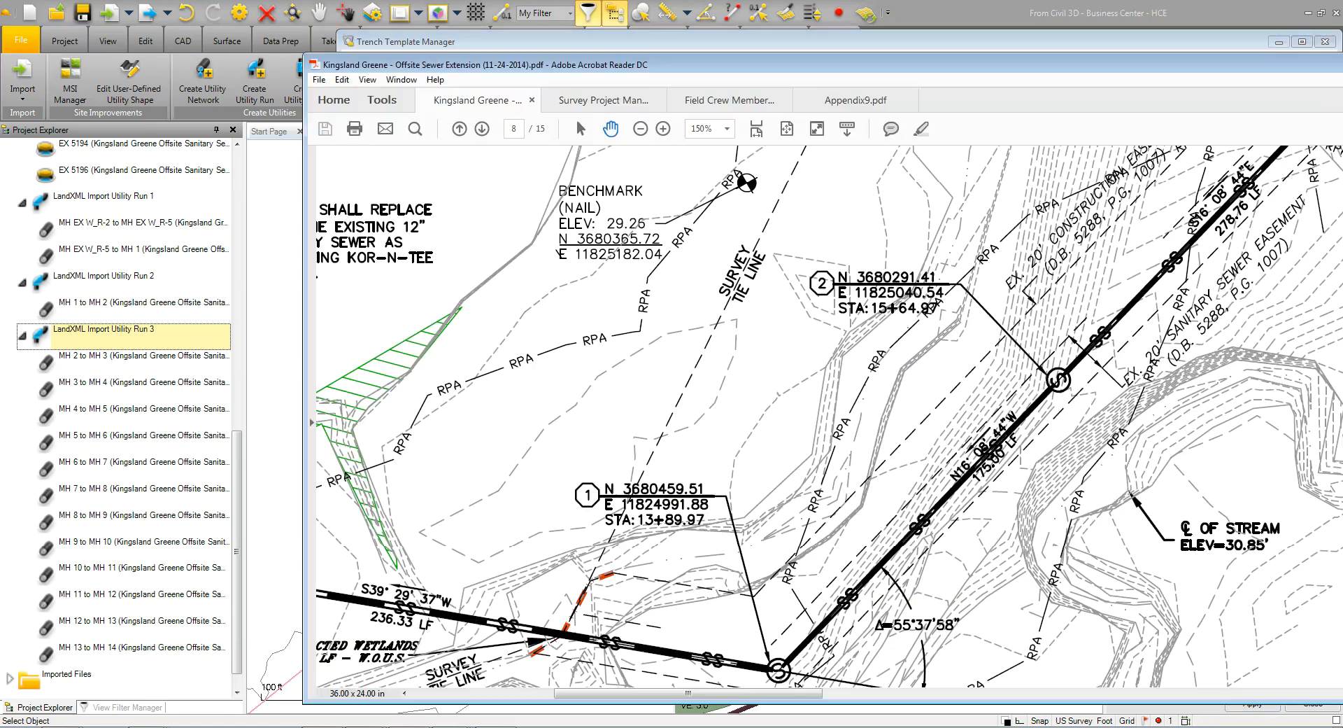
left_click(787, 128)
scroll(775, 268, "down", 2)
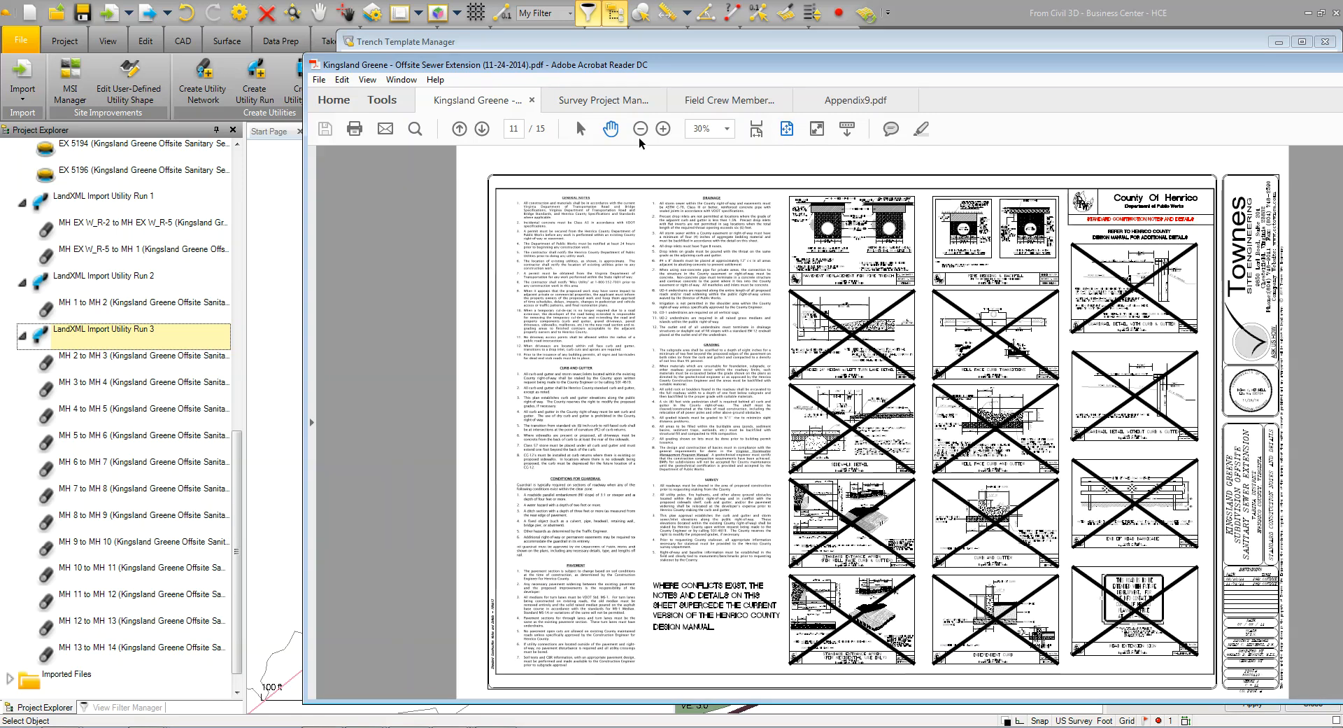
left_click(667, 130)
left_click(667, 131)
left_click(667, 130)
left_click(667, 130)
left_click_drag(1325, 442, 815, 385)
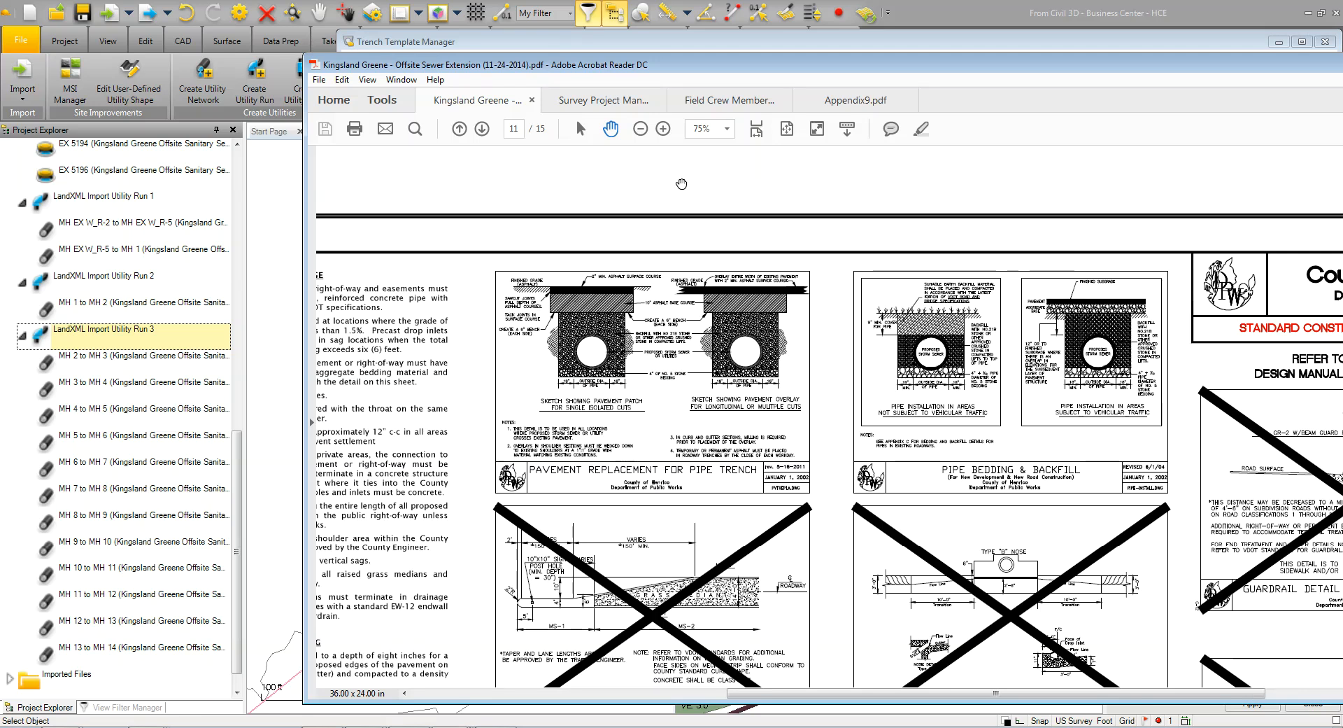
left_click(663, 129)
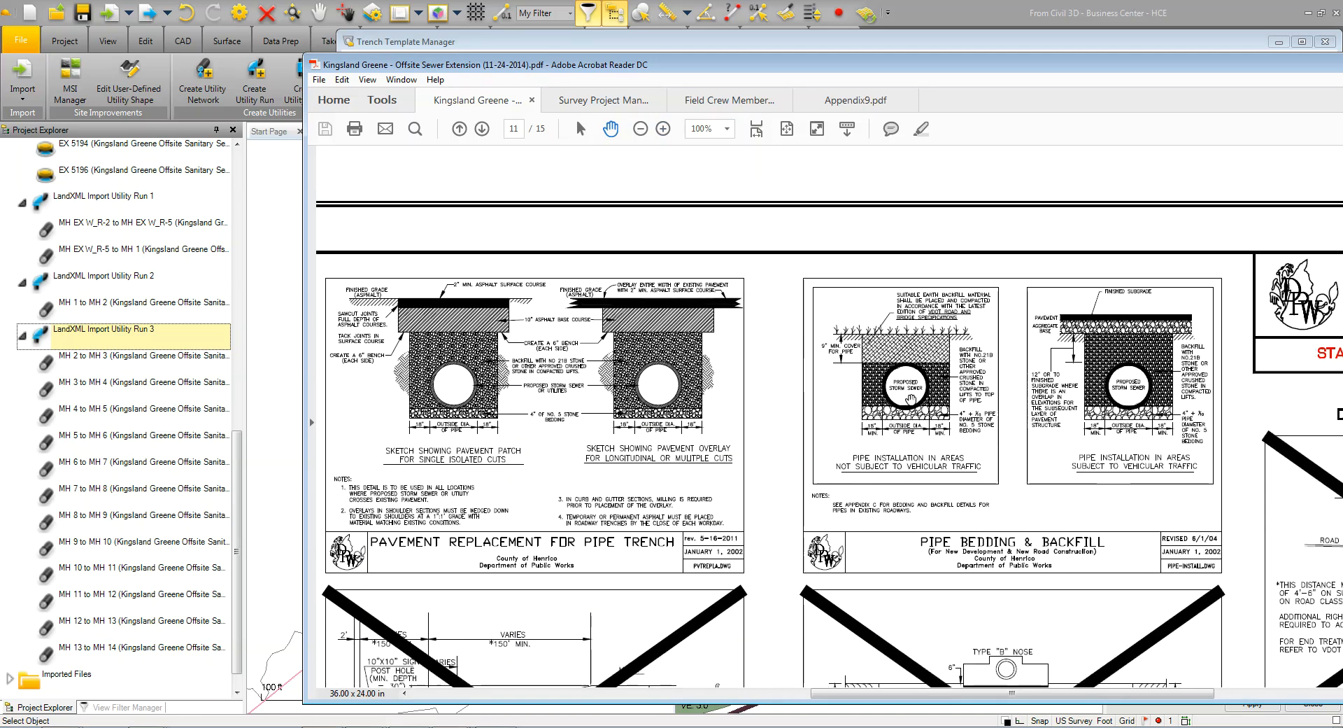
left_click(469, 43)
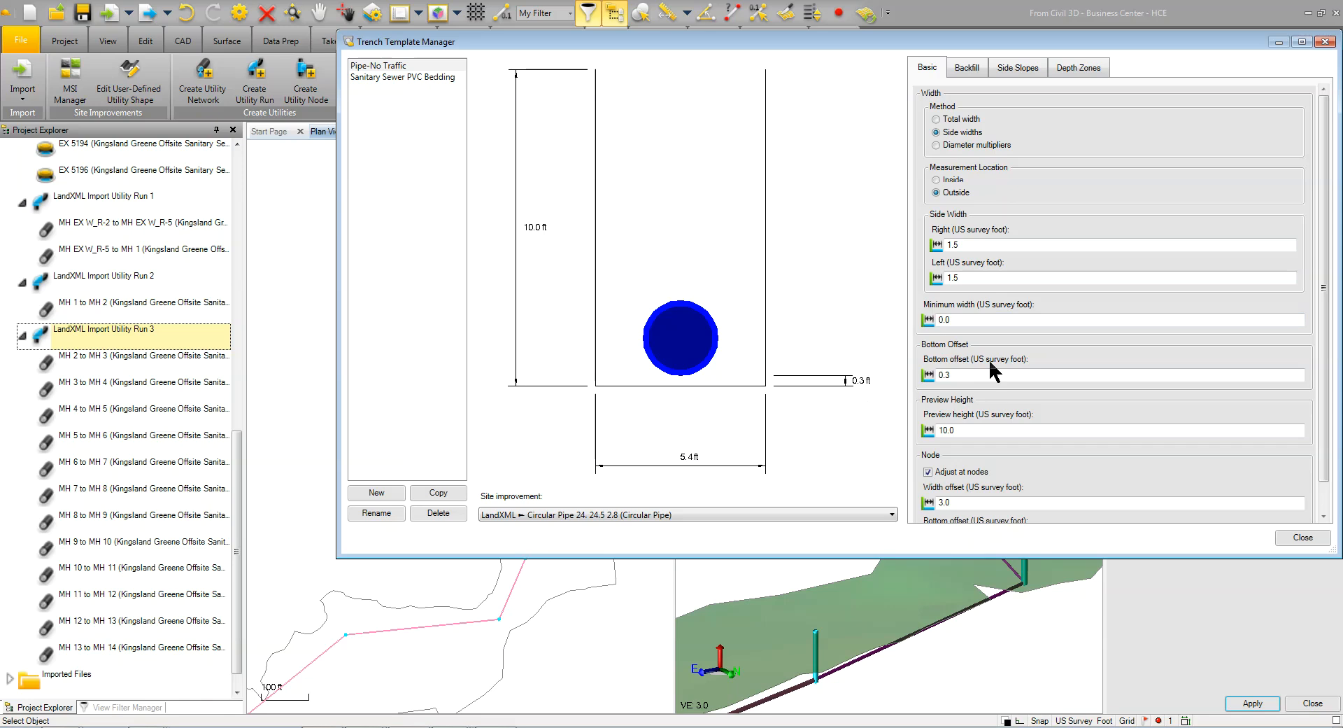
Review the Pipe-No Traffic template's basic dimensions, backfill layers and side slopes
left_click_drag(1324, 314, 1326, 355)
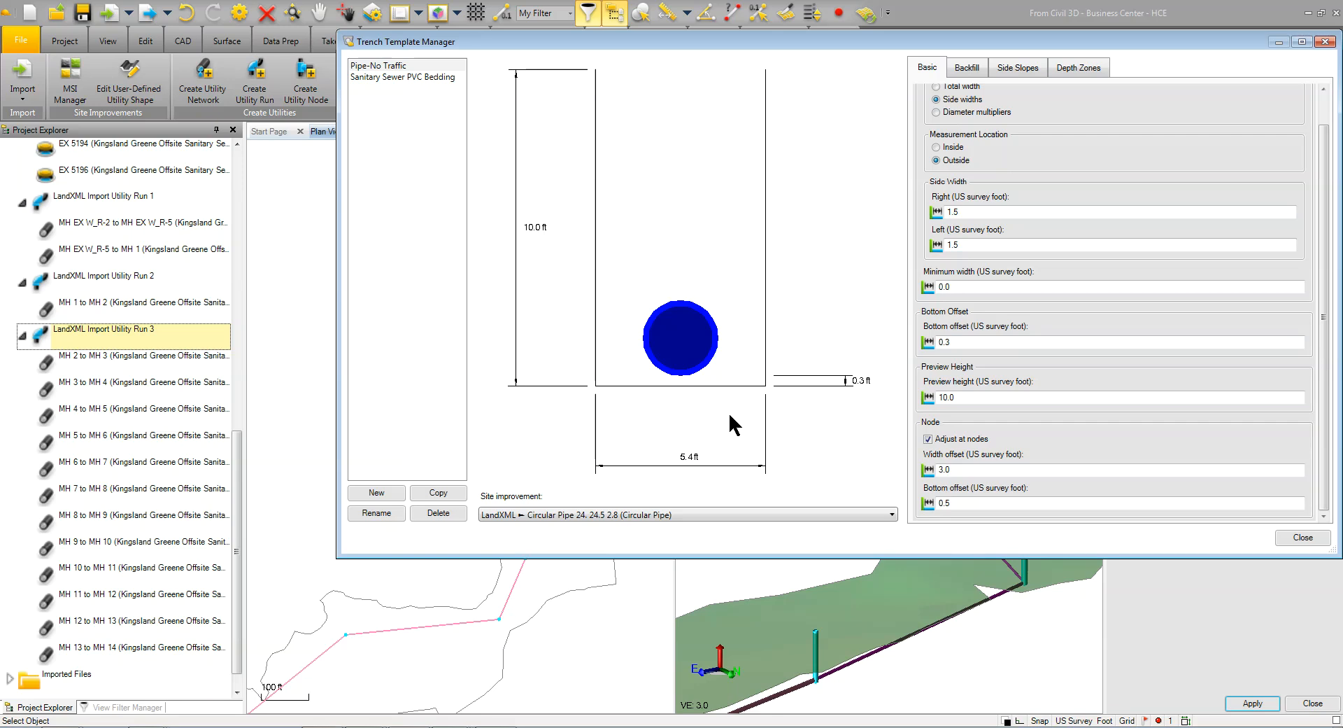
left_click(966, 68)
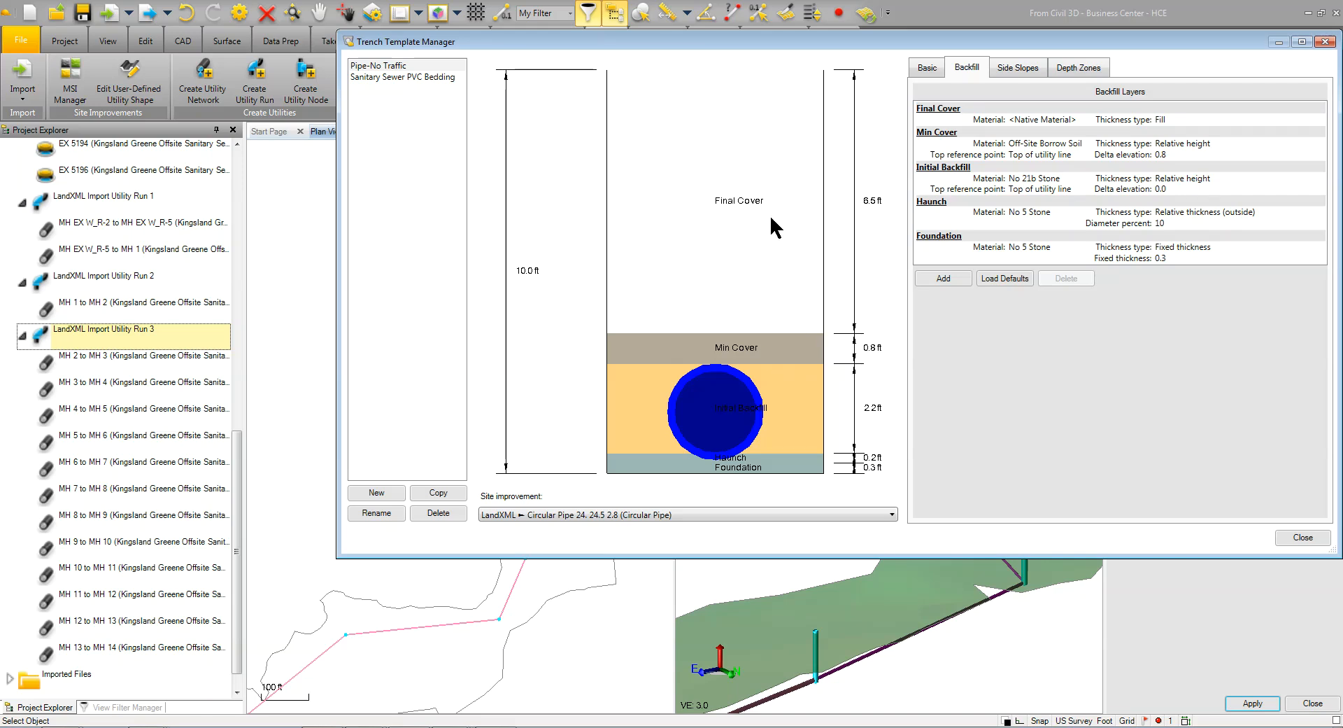
left_click(1010, 69)
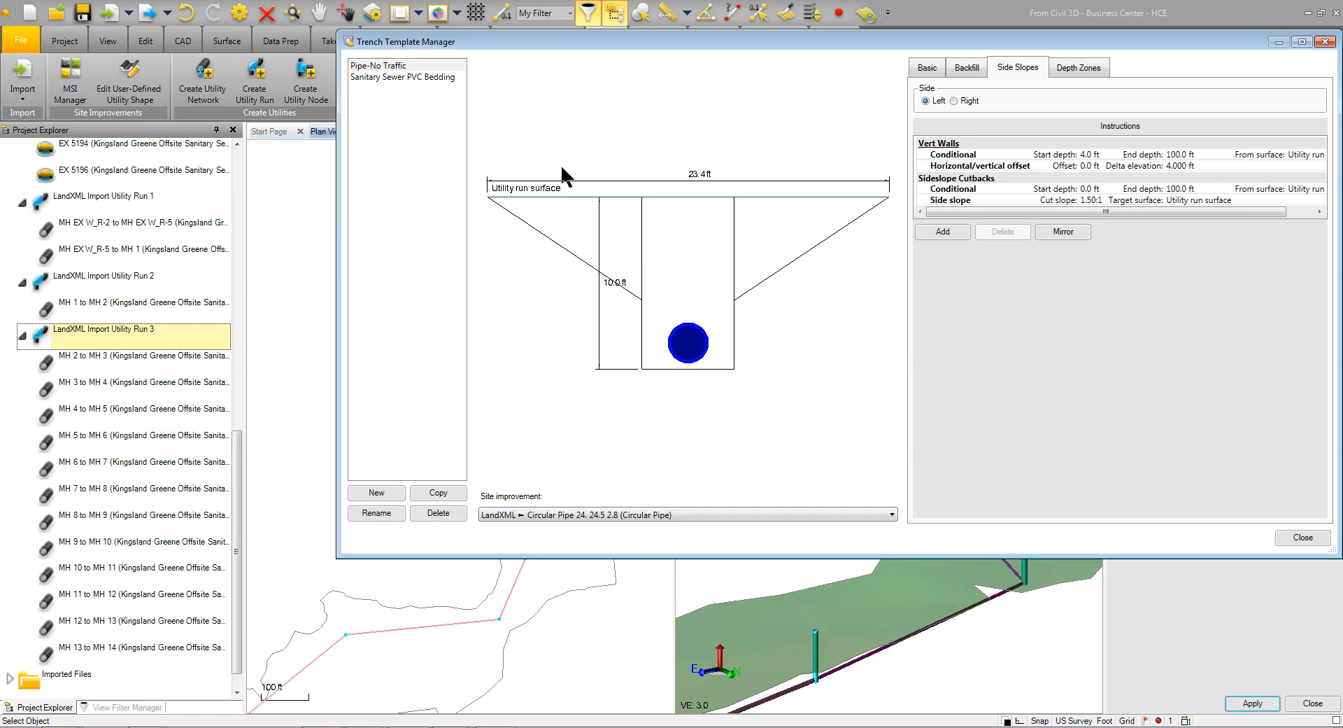
Set the unit cost of the template's 14 to 44 ft depth zone to 300, save it and close the template manager
left_click(1075, 67)
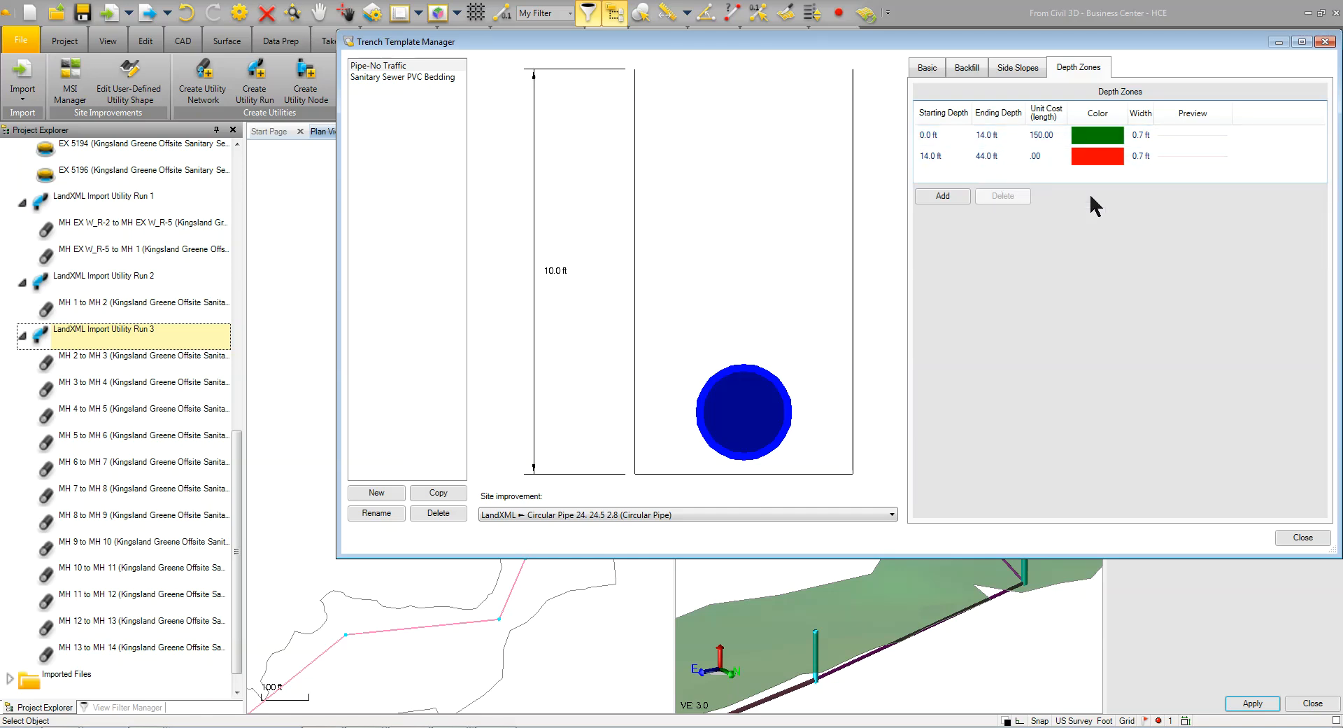
left_click(1042, 159)
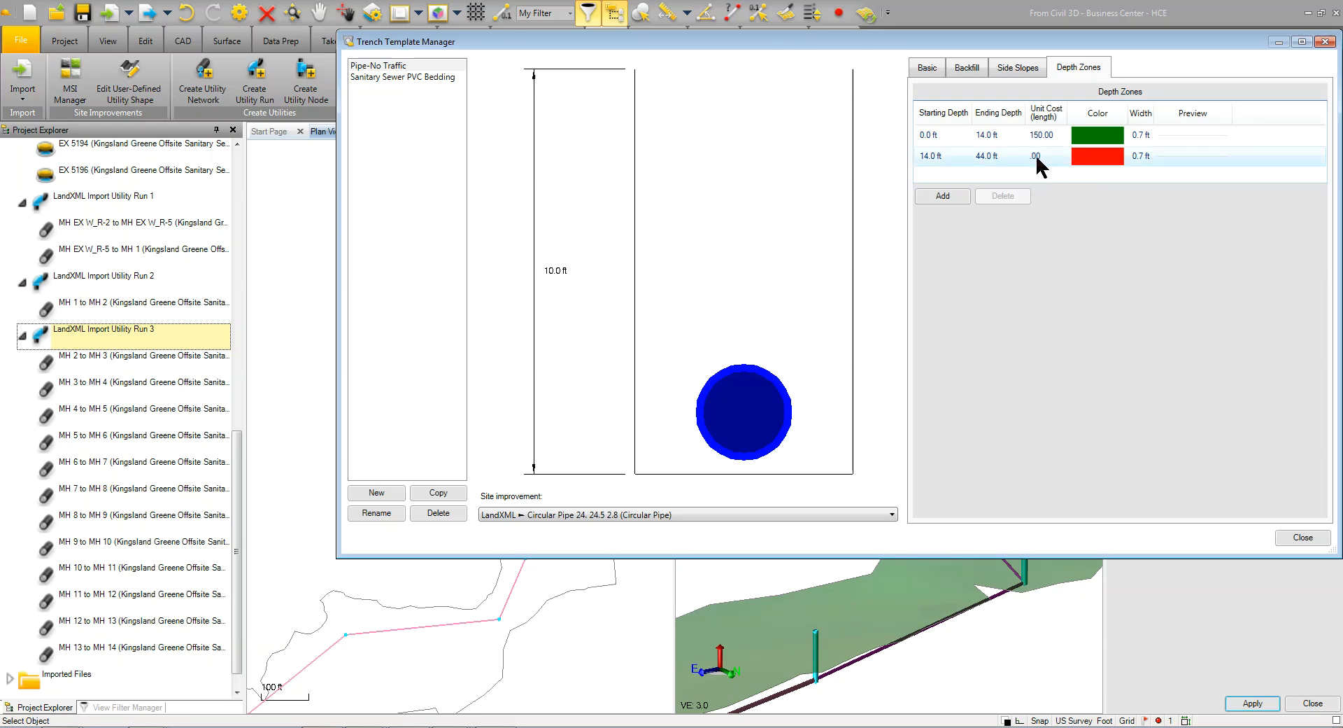
left_click(973, 315)
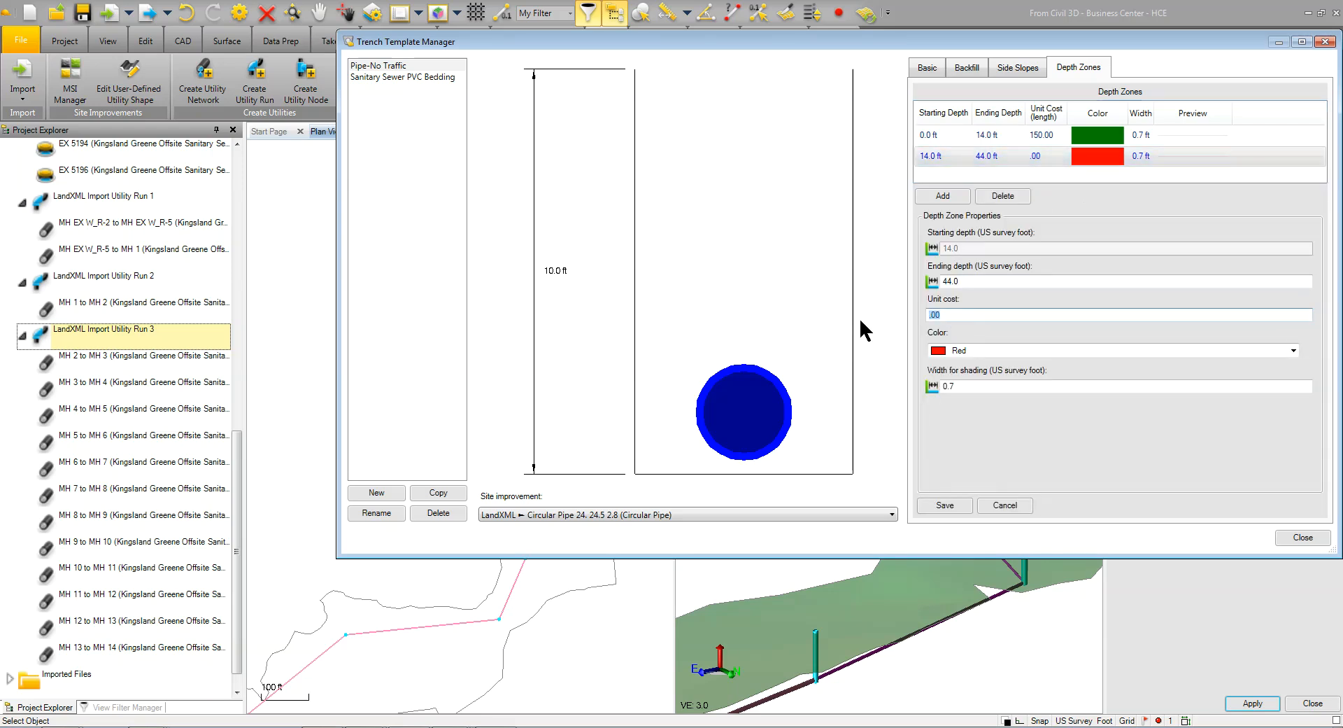
type("300")
left_click(948, 511)
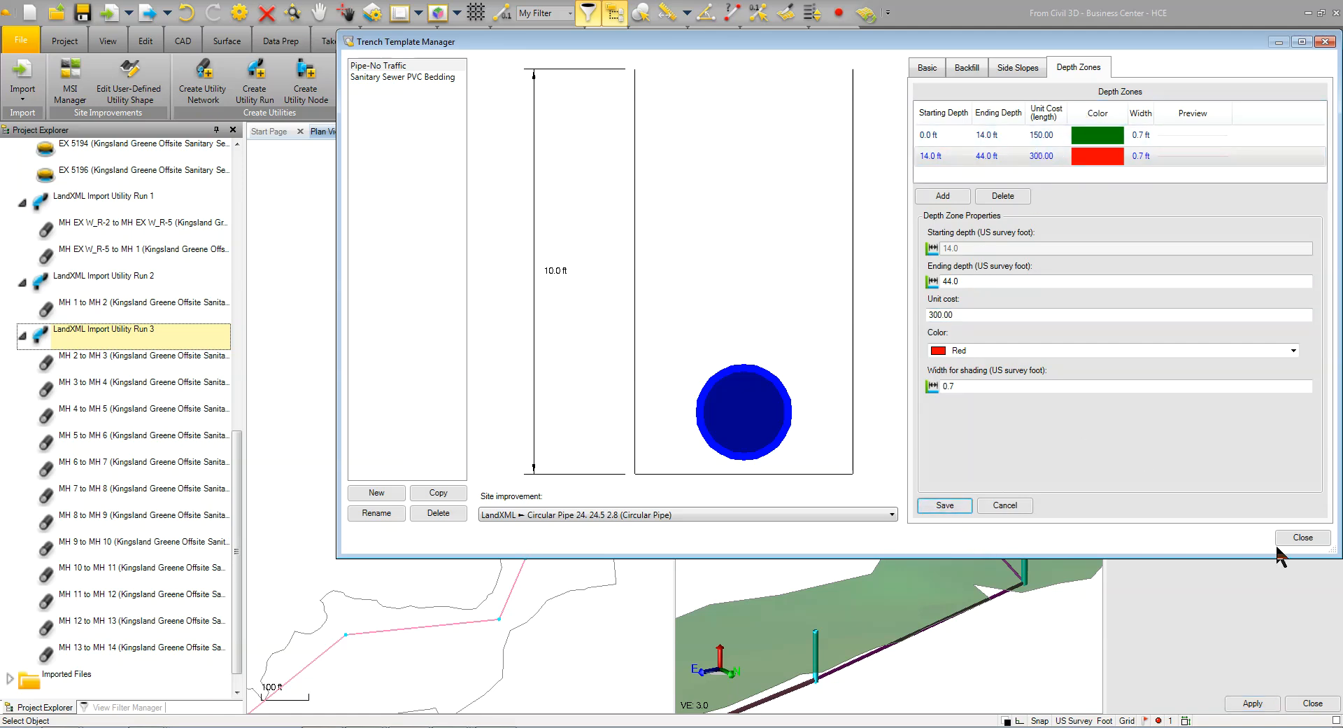
left_click(1307, 539)
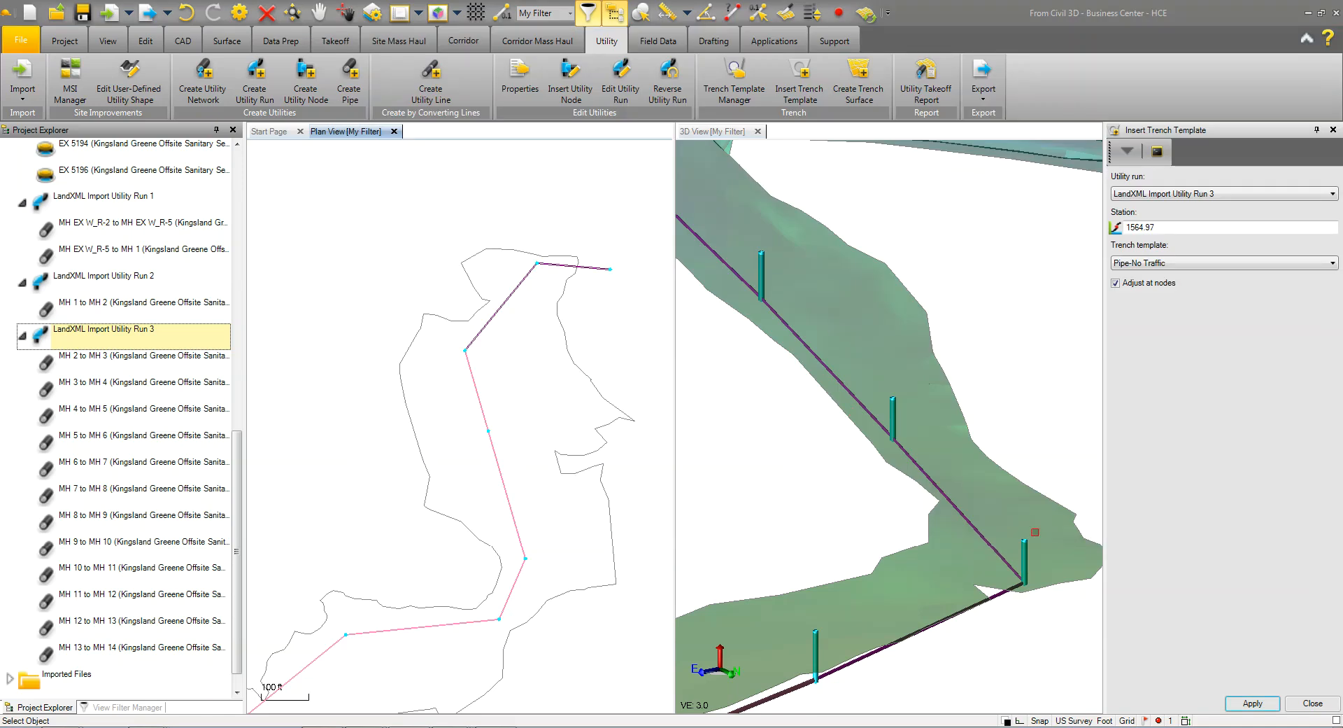
Apply the Pipe-No Traffic trench template to Utility Run 3 and inspect the trench in 3D
left_click(1252, 703)
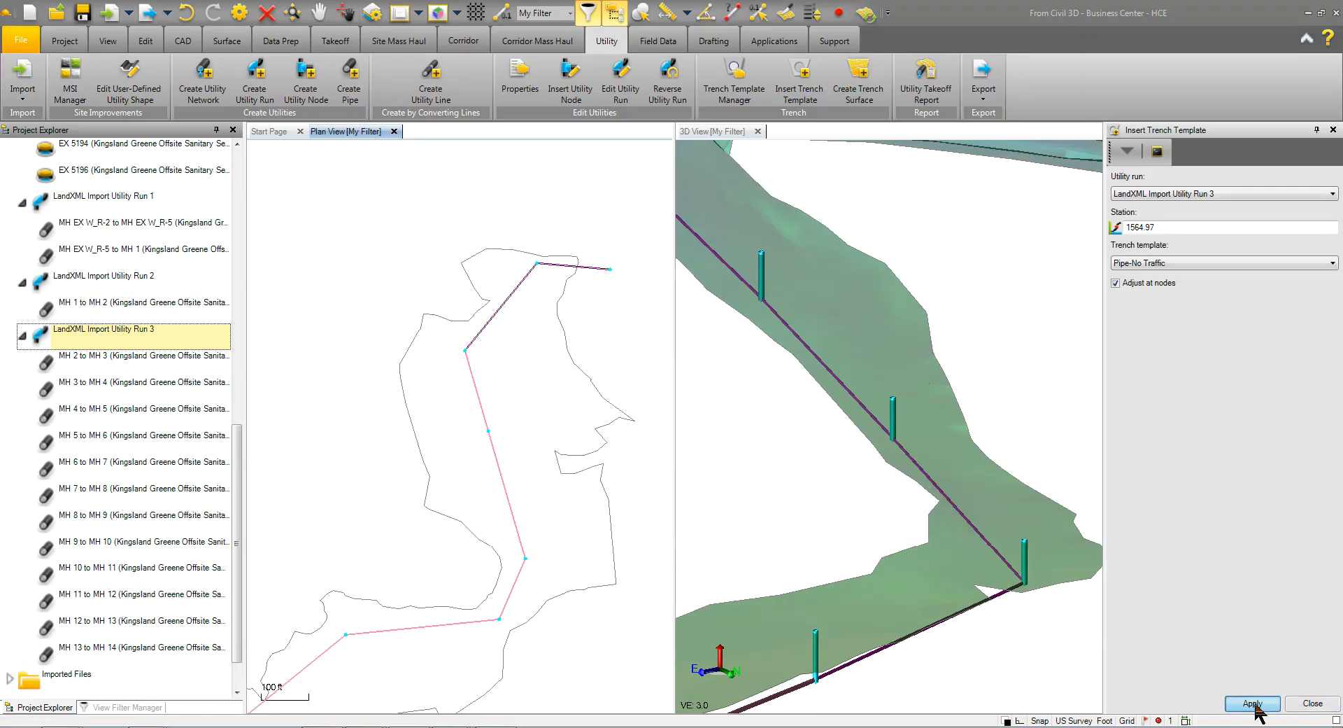
right_click_drag(859, 398, 831, 393)
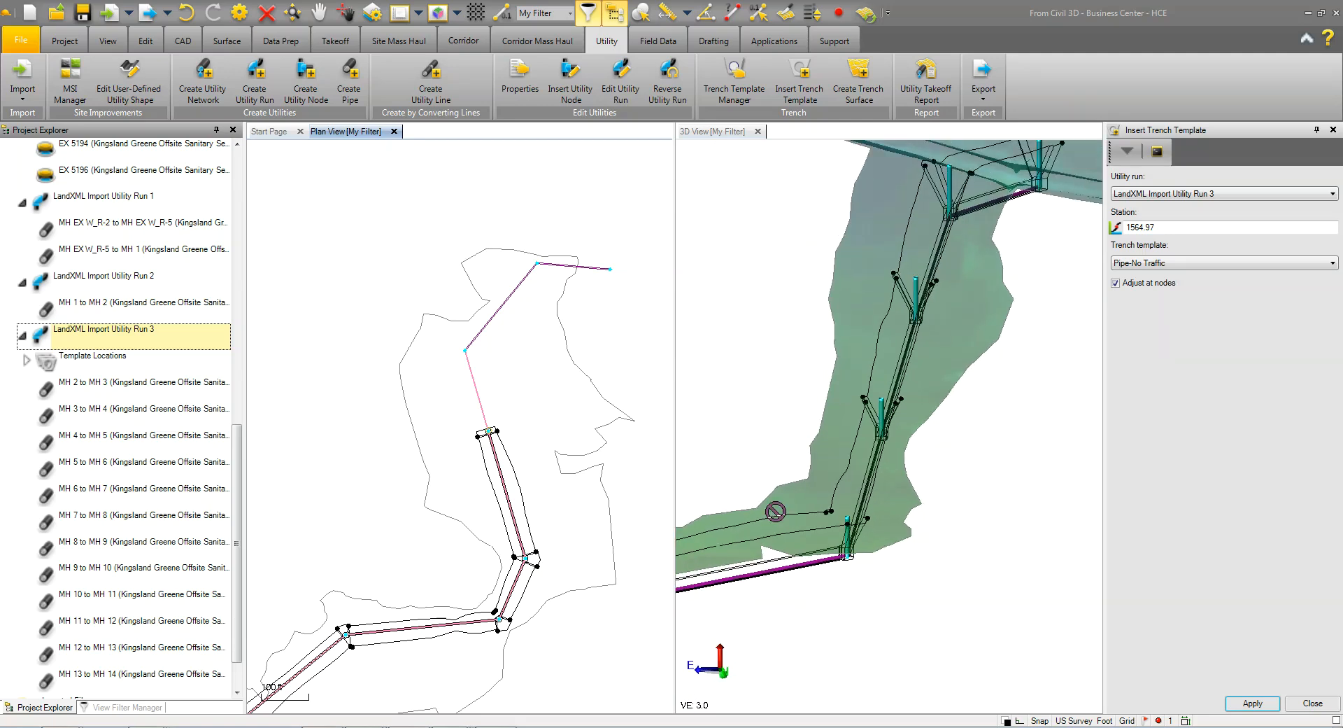
Finish inserting the trench template and create the trench surface for Utility Run 3
scroll(498, 488, "up", 2)
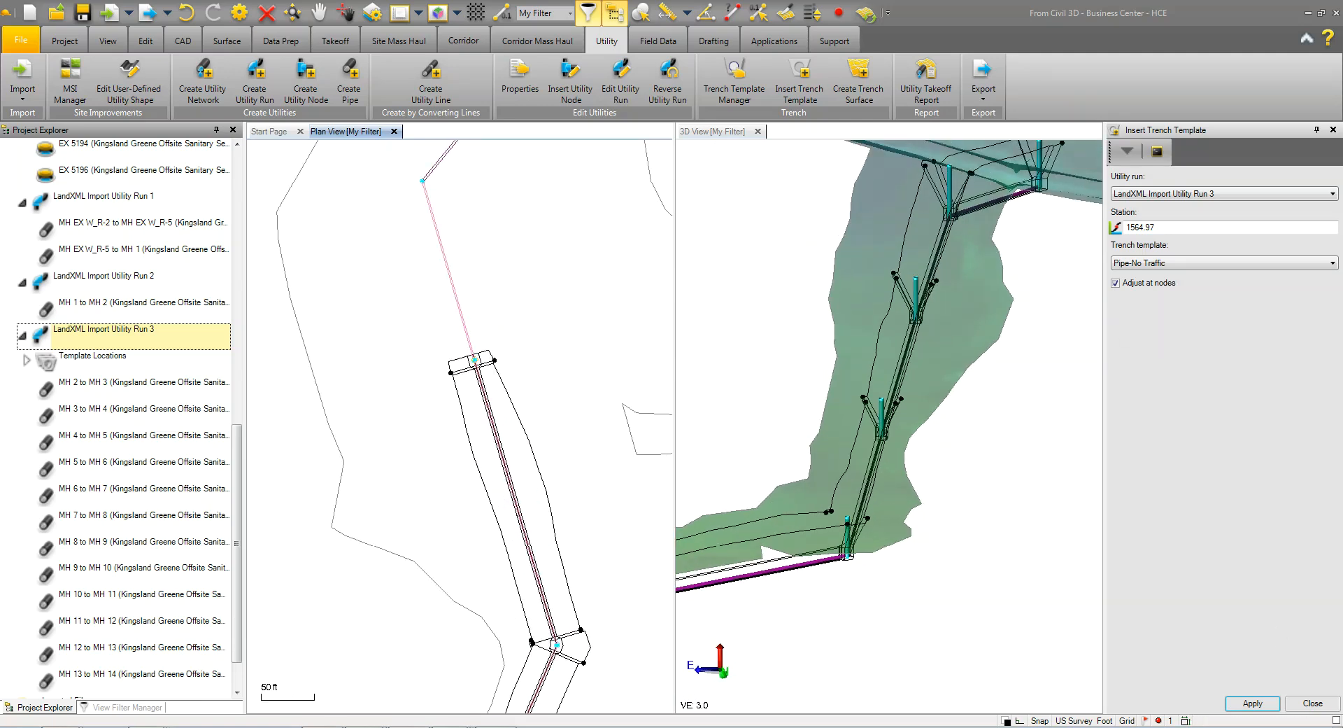
left_click(1312, 703)
left_click(858, 82)
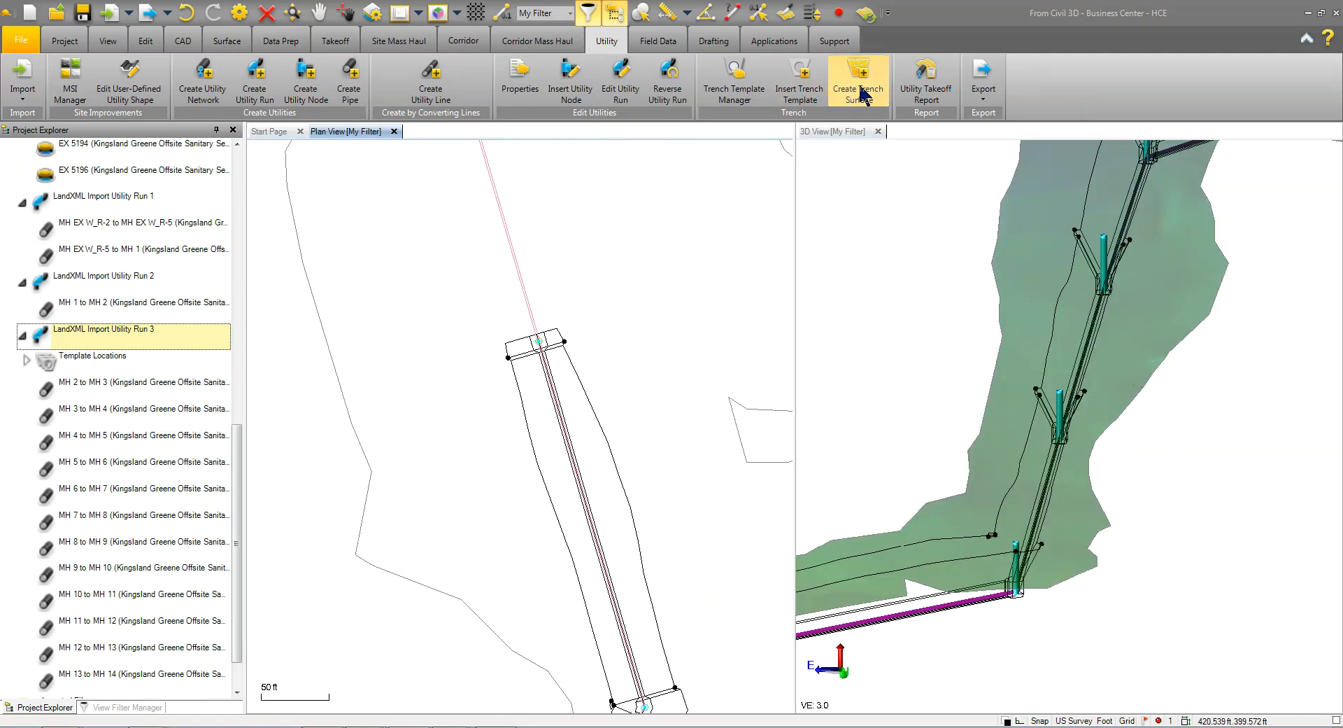
Inspect the new trench surface along Utility Run 3 in 3D, including its side slopes, pipe and manholes
right_click_drag(966, 534, 981, 529)
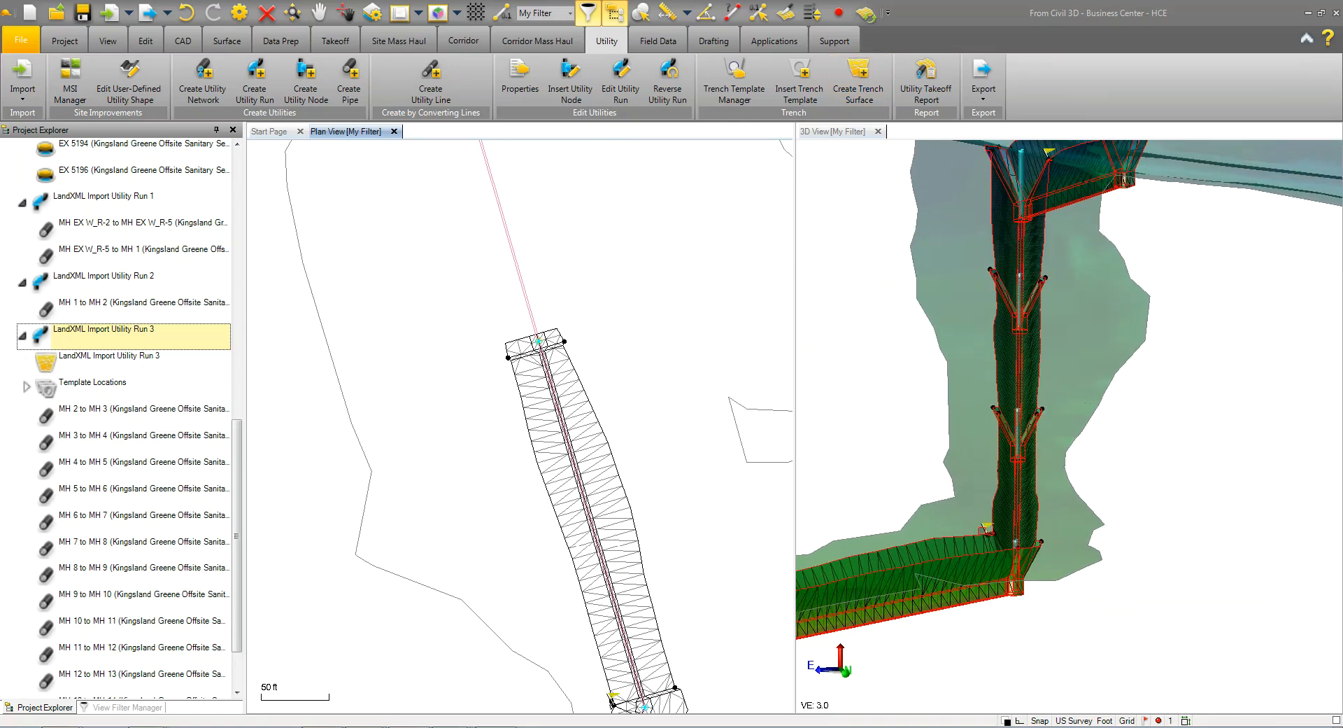
scroll(981, 530, "down", 5)
scroll(982, 529, "down", 3)
middle_click_drag(982, 529, 1087, 412)
scroll(1085, 416, "down", 4)
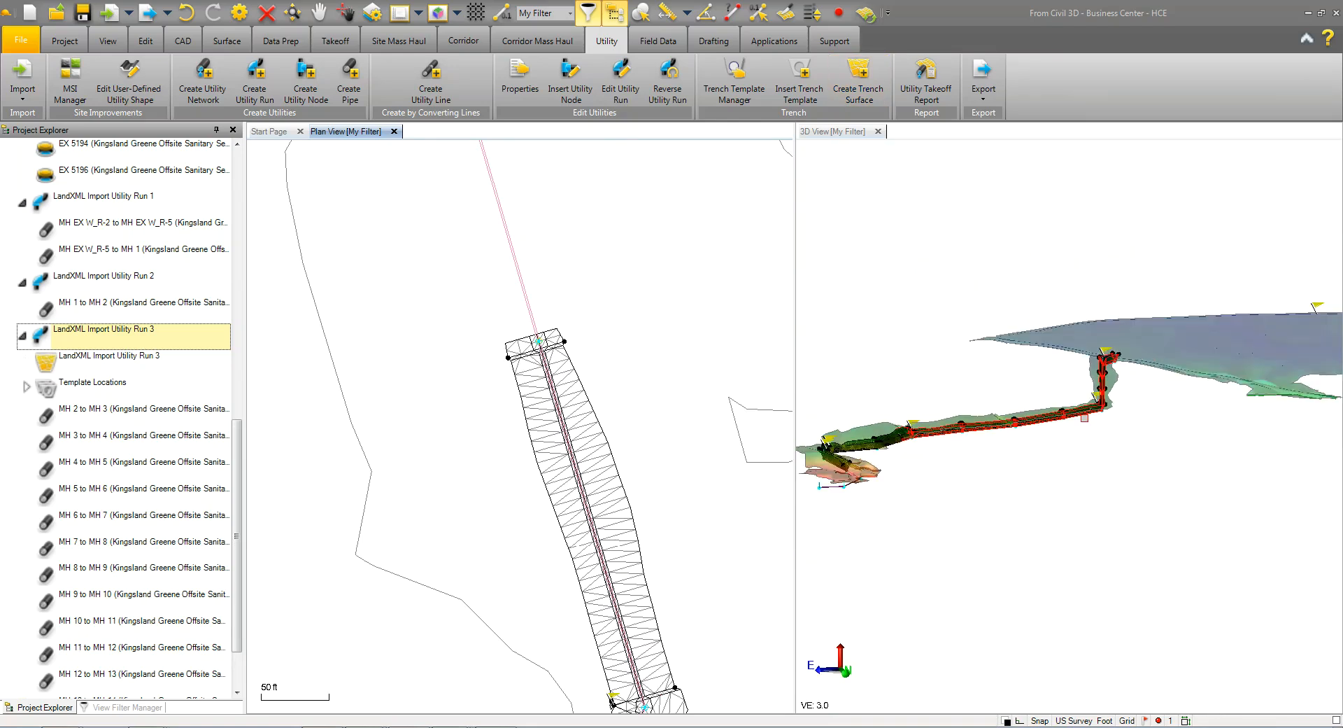
scroll(920, 485, "up", 4)
scroll(949, 499, "up", 7)
mouse_move(959, 536)
right_mouse_down()
mouse_move(1146, 549)
mouse_move(1182, 564)
right_mouse_up()
scroll(1182, 564, "down", 2)
middle_click_drag(1076, 537, 1026, 233)
scroll(936, 309, "up", 5)
scroll(928, 386, "up", 3)
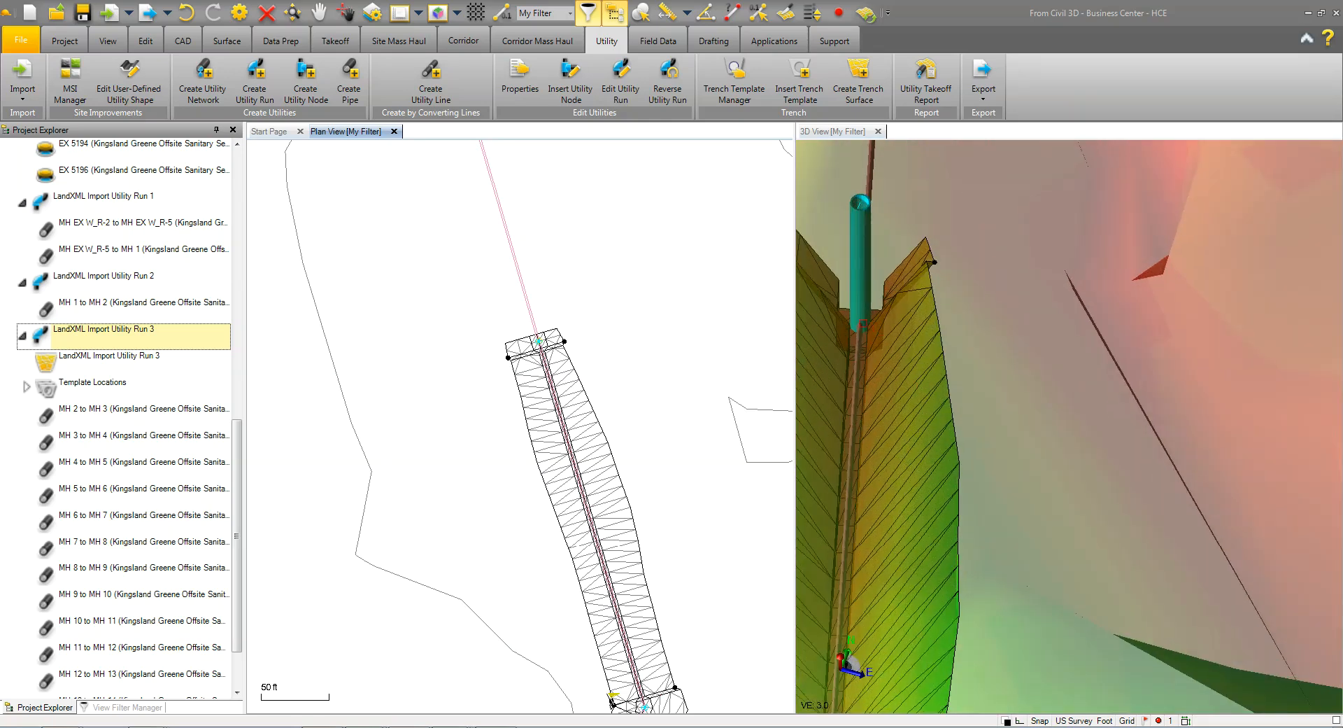
scroll(863, 326, "down", 6)
right_click_drag(867, 477, 979, 473)
middle_click_drag(979, 473, 963, 161)
middle_click_drag(914, 445, 1062, 239)
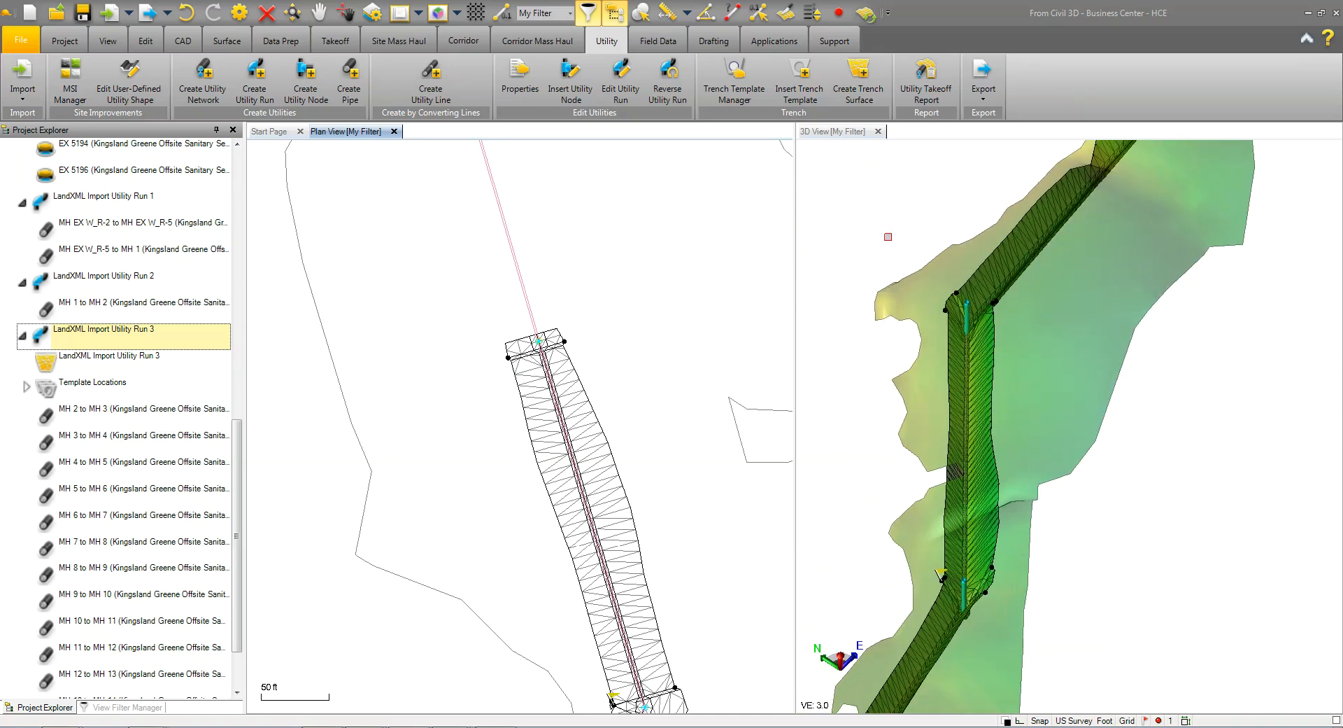
Generate the takeoff report for the Kingsland Greene Offsite Sanitary Sewer Extension network at a 25.0 station increment and review its line summary and takeoff
left_click(927, 78)
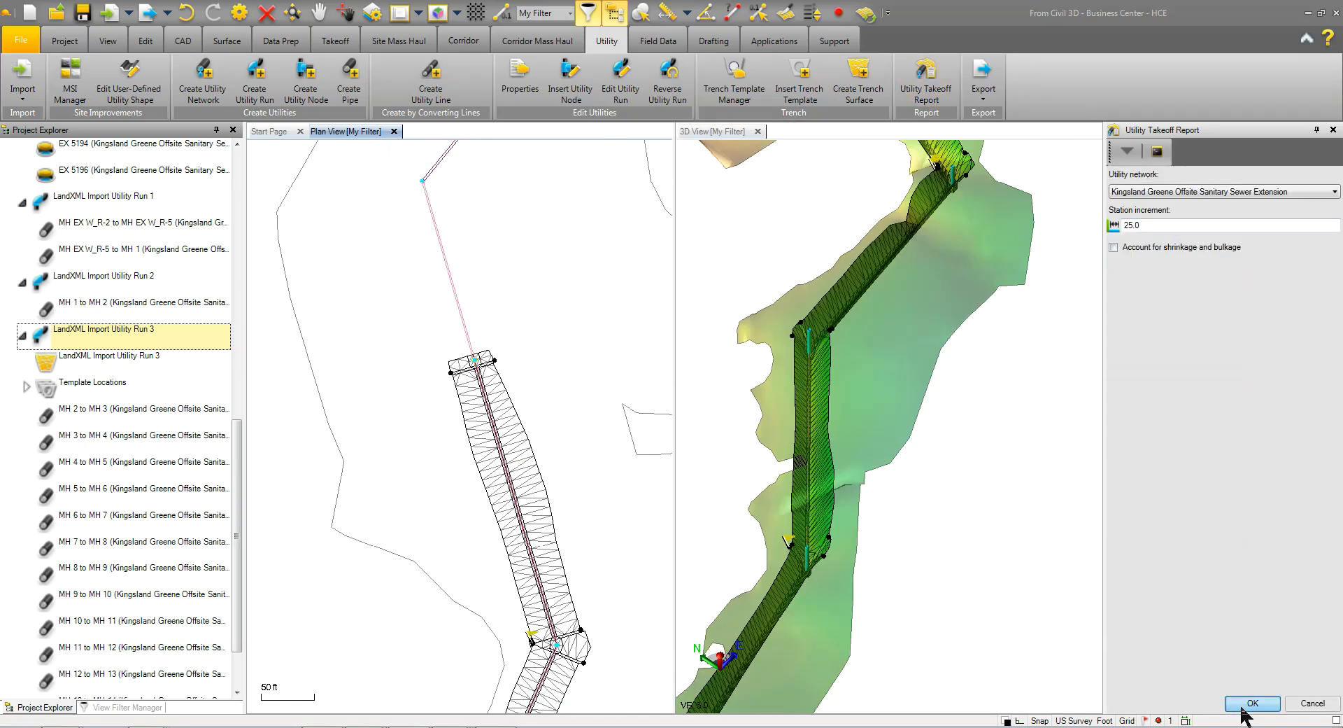
left_click(1242, 705)
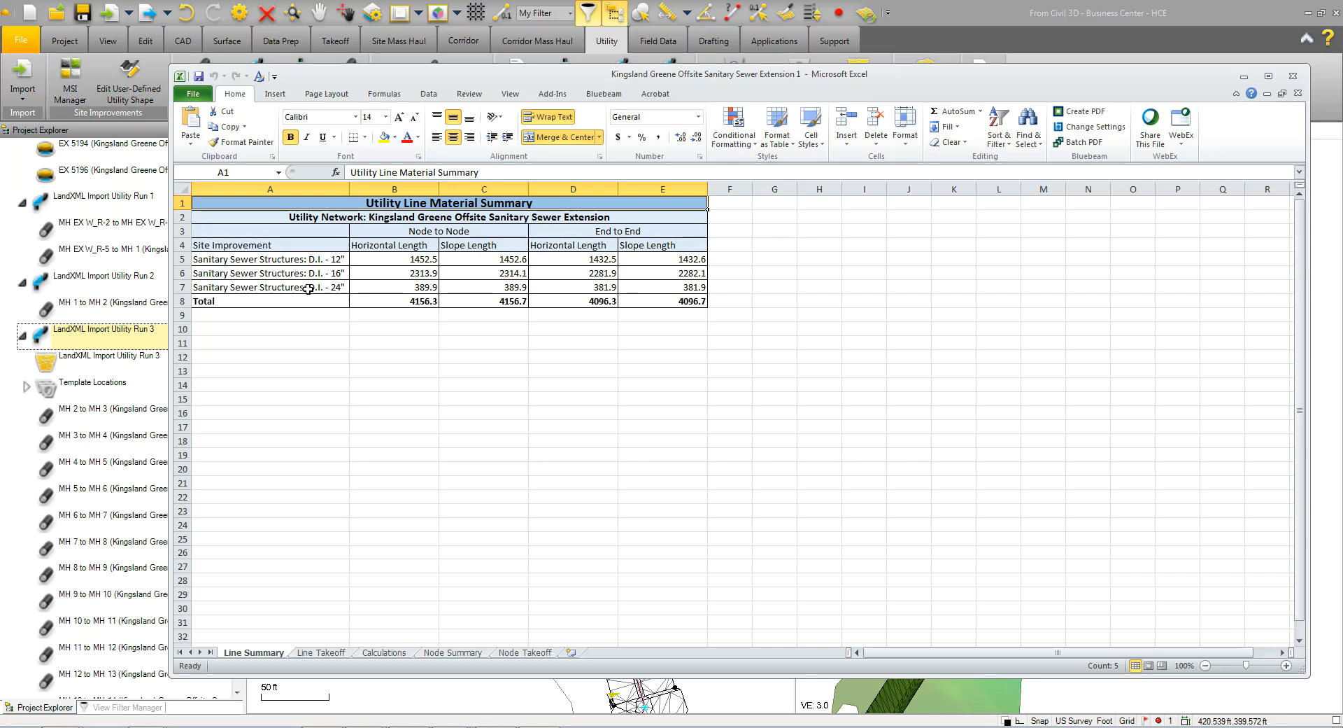
left_click(321, 652)
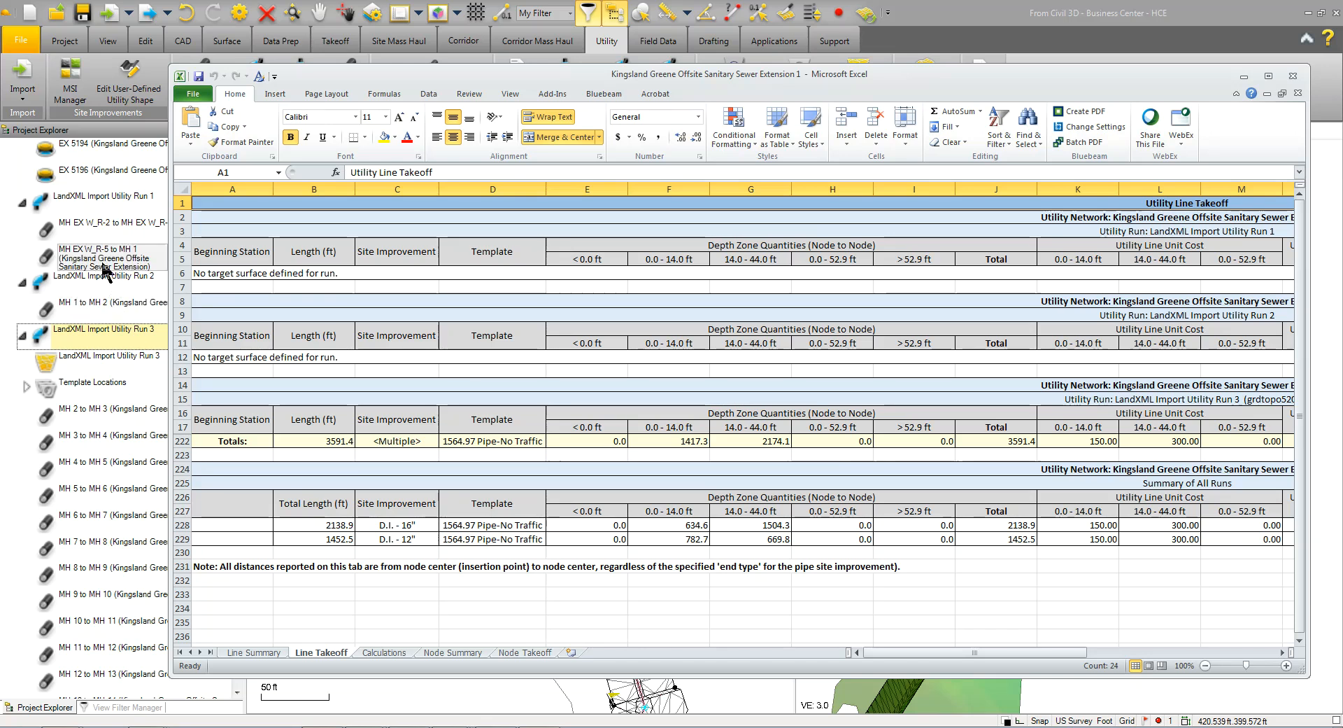
Review Utility Run 3's station-by-station cut, backfill, stone and excess/deficit columns in the report's Calculations sheet
left_click(383, 652)
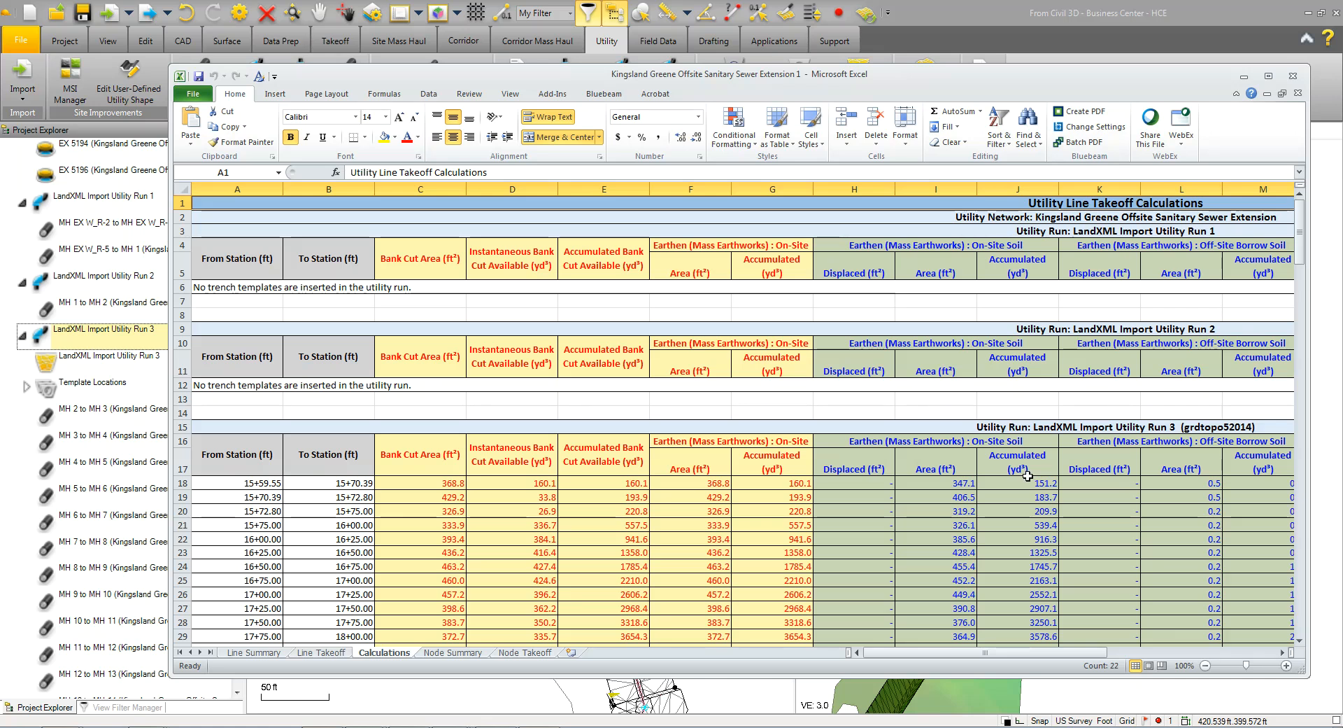
scroll(1028, 476, "down", 2)
scroll(1029, 472, "down", 2)
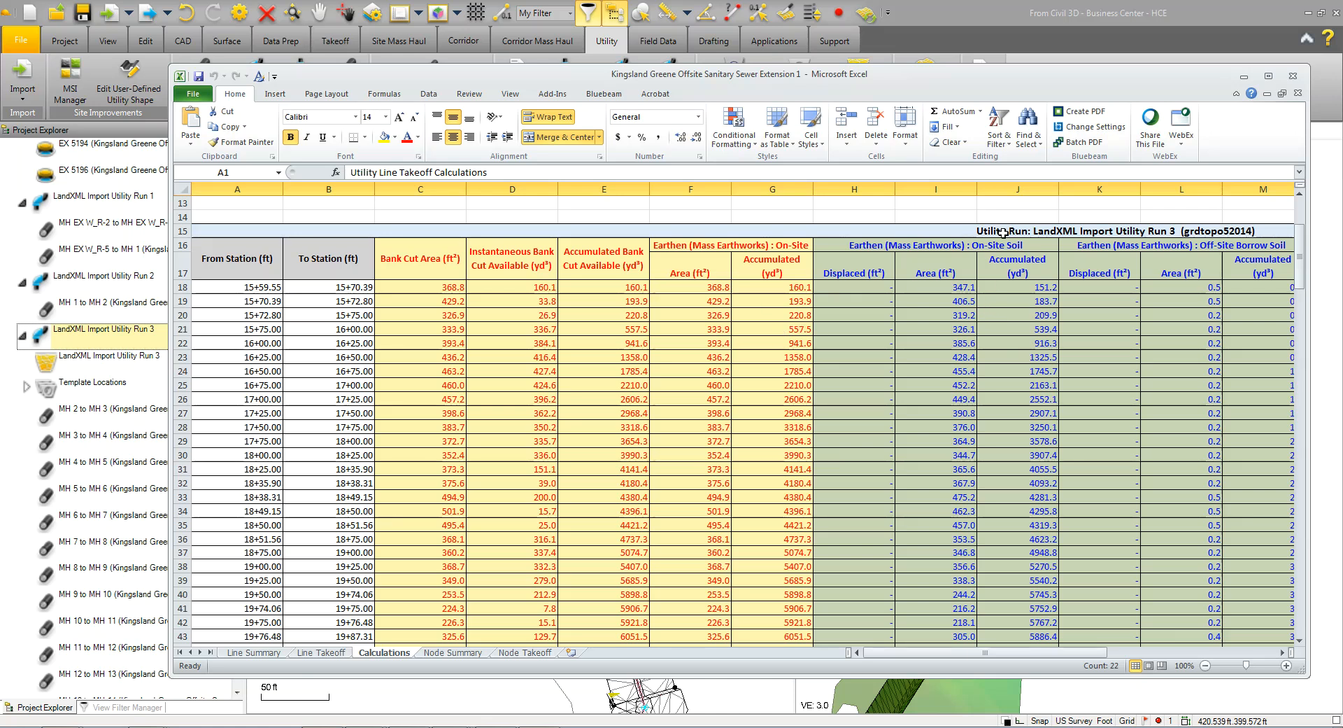
left_click(972, 315)
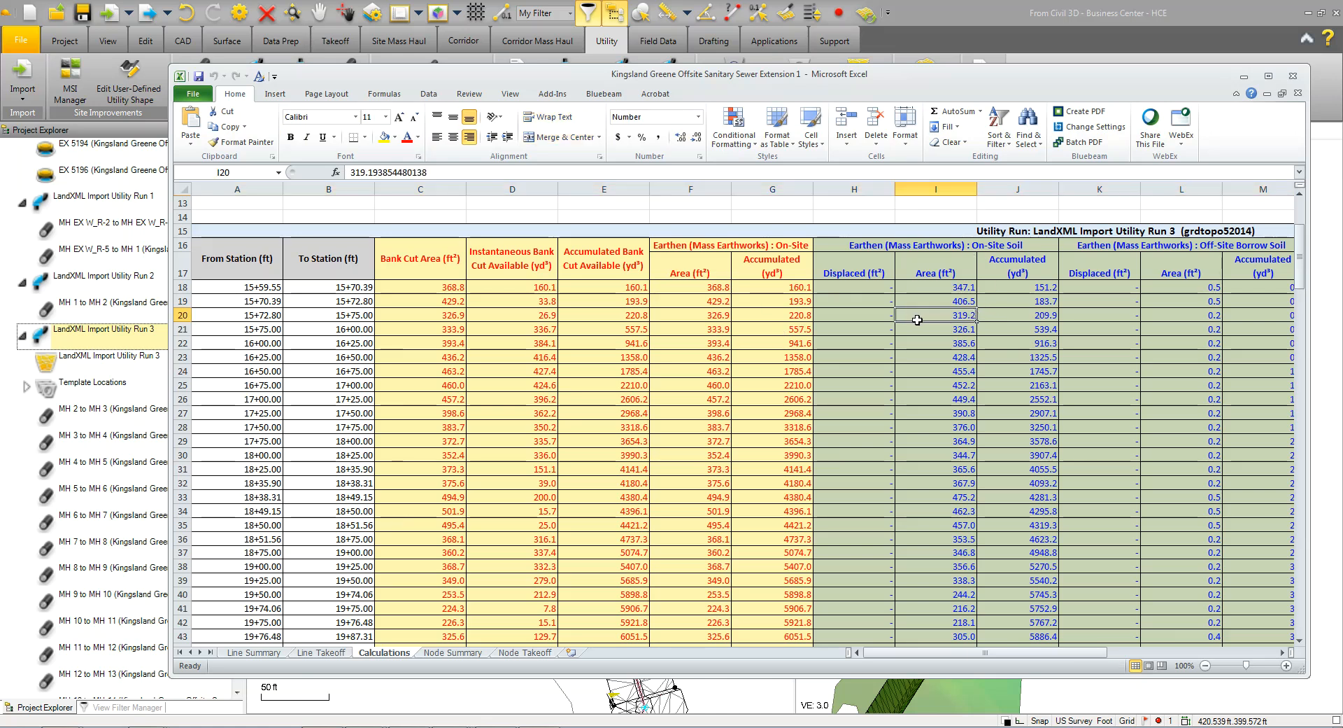
left_click_drag(983, 653, 1055, 653)
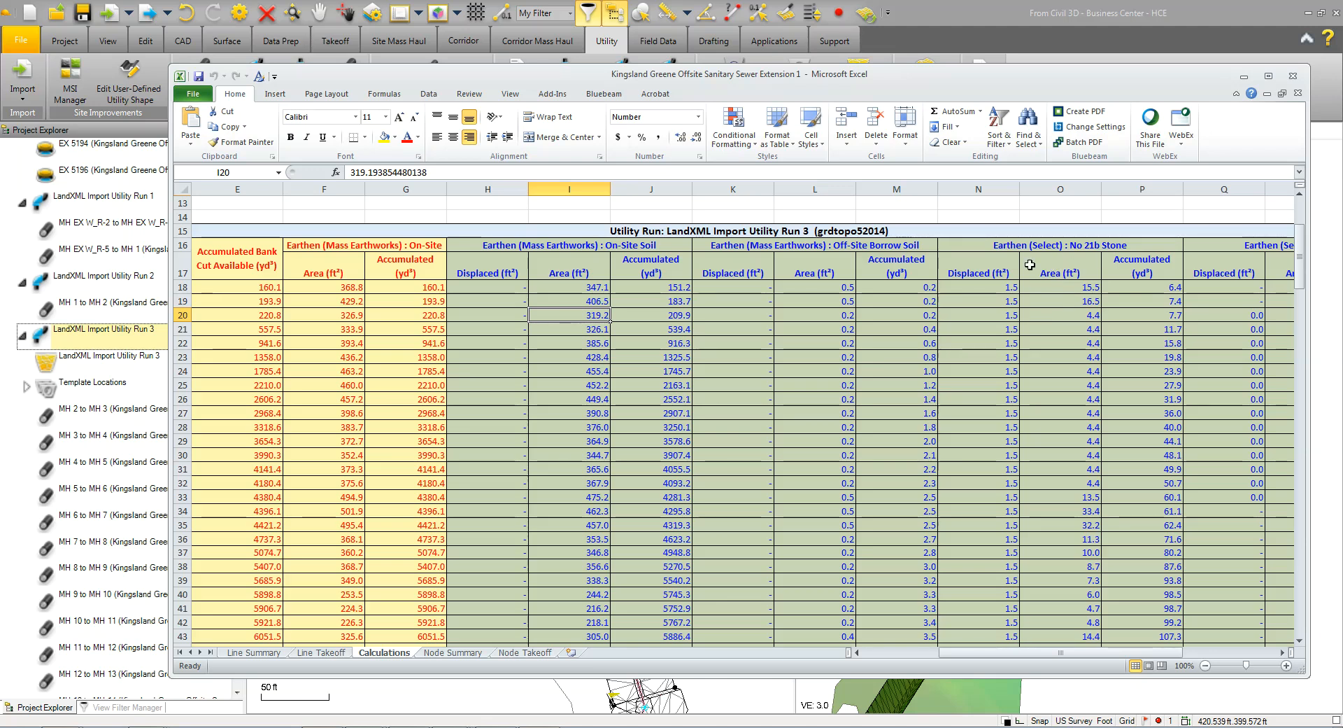
left_click_drag(1013, 654, 1071, 655)
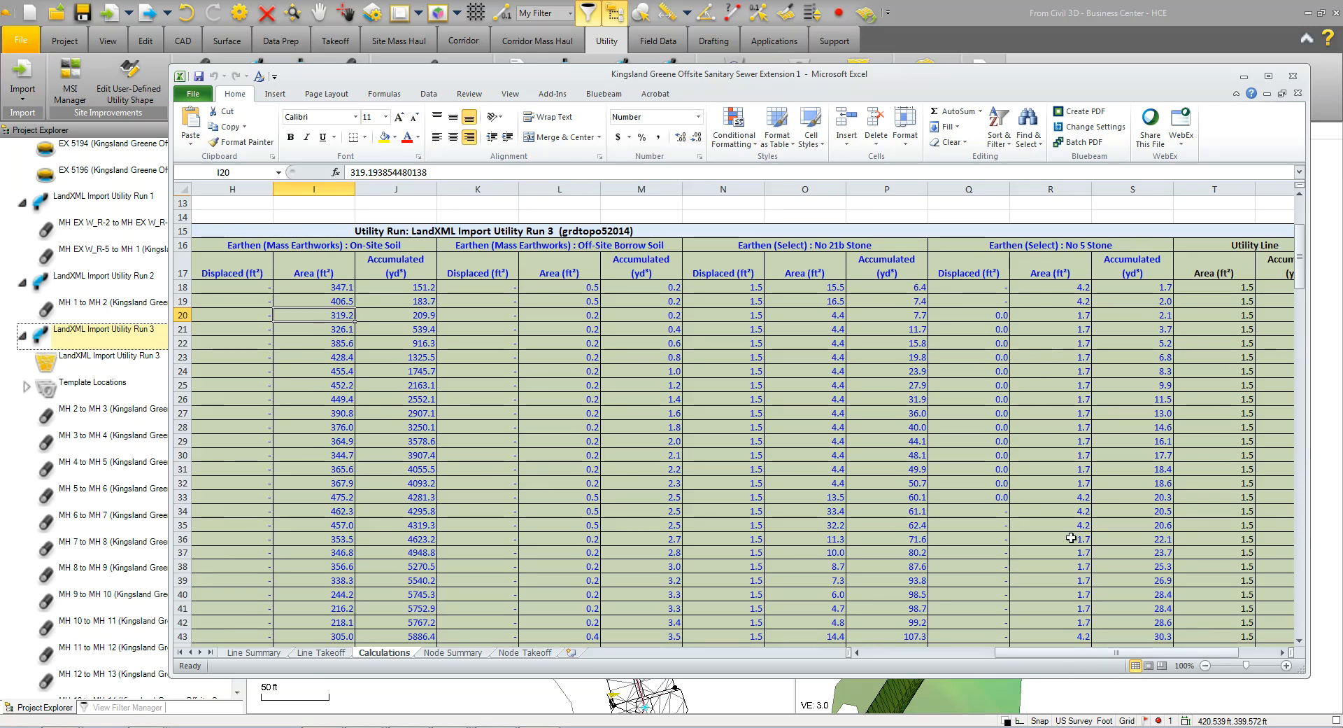
left_click_drag(1123, 653, 1169, 653)
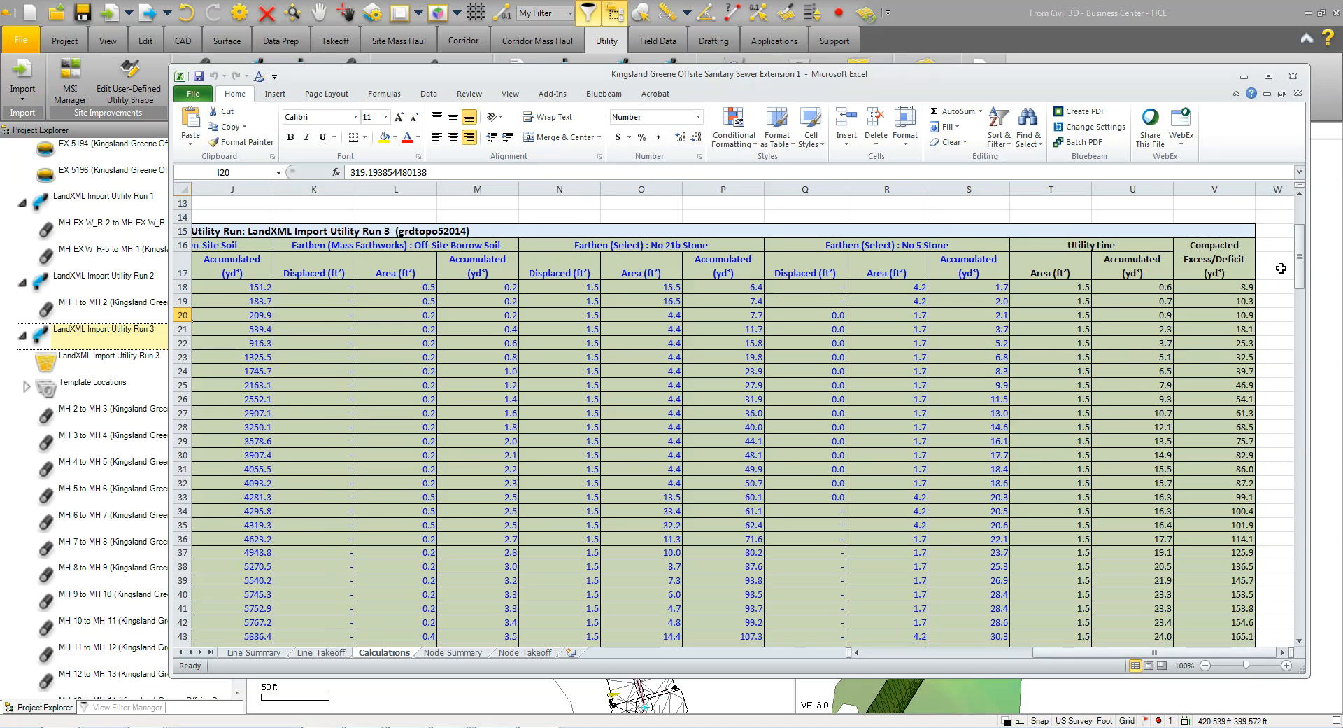
Check the bank cut, backfill, stone and excess/deficit totals for Utility Run 3 at the end of the calculations
left_click_drag(1302, 246, 1291, 605)
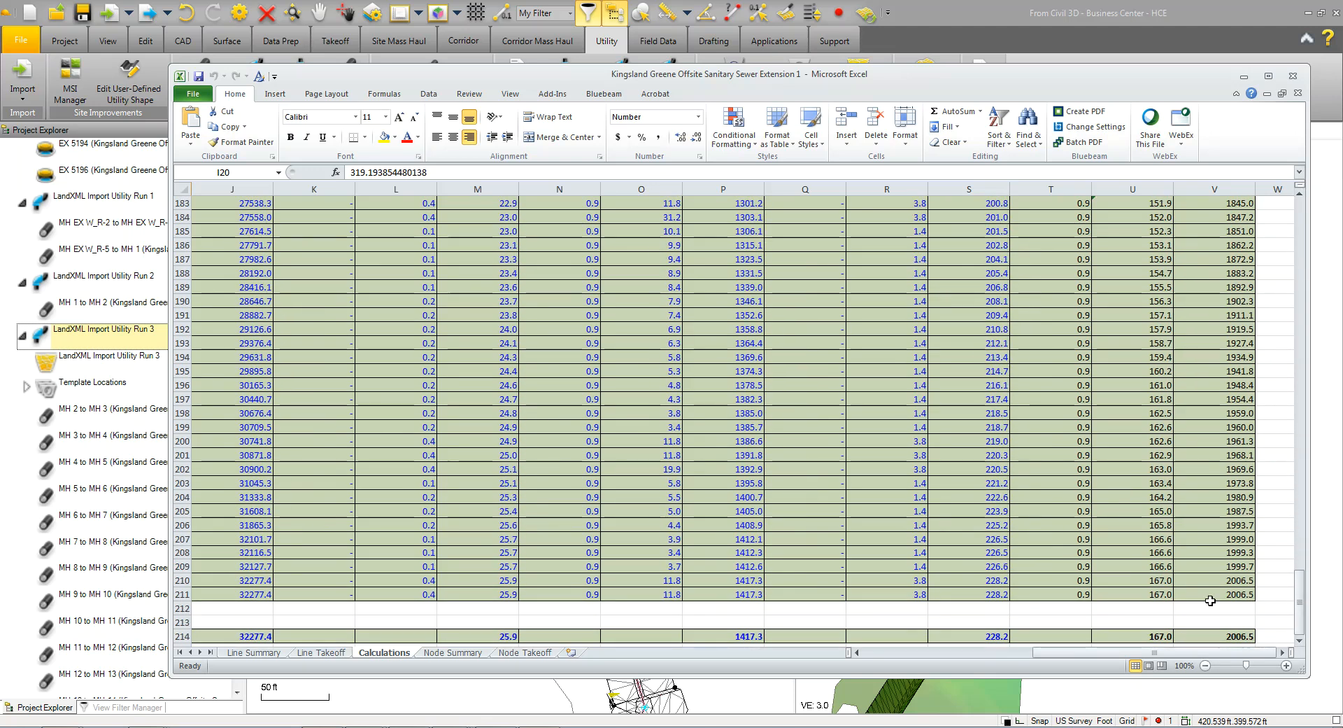
mouse_move(1085, 649)
left_mouse_down()
mouse_move(851, 658)
mouse_move(1062, 653)
left_mouse_up()
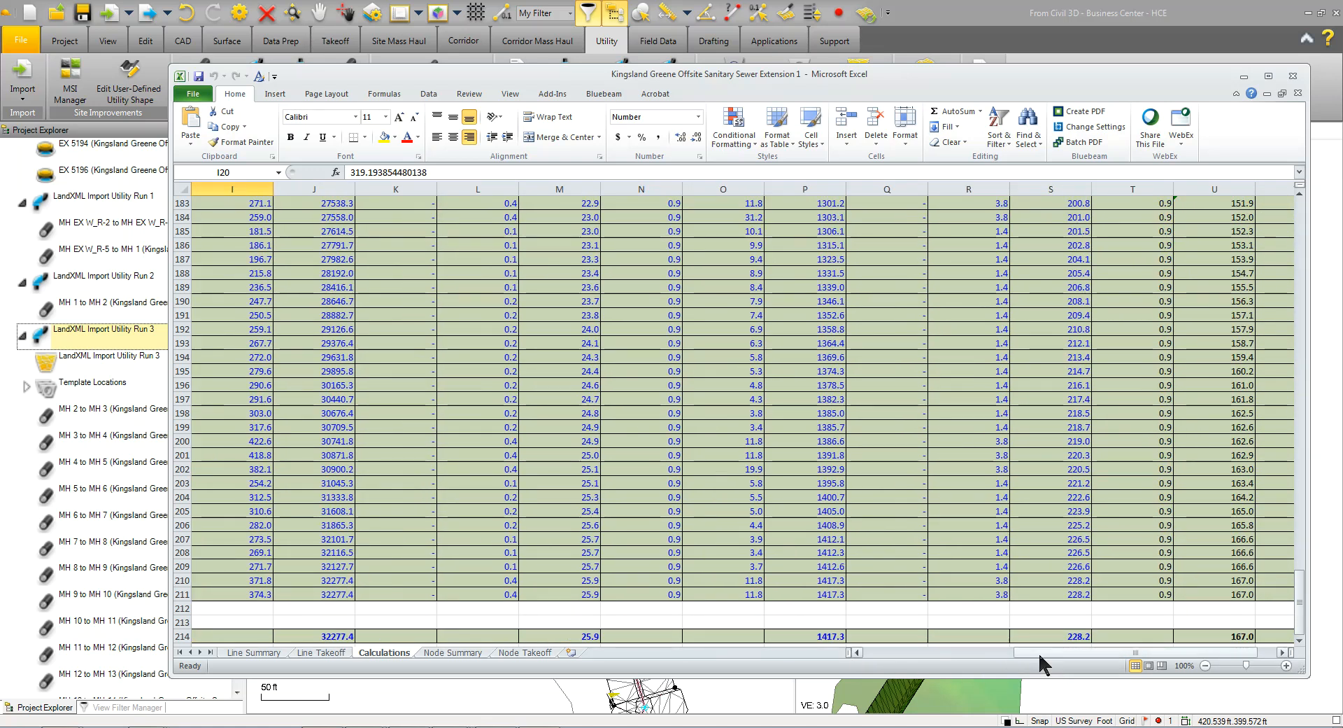
left_click_drag(1208, 648, 1225, 644)
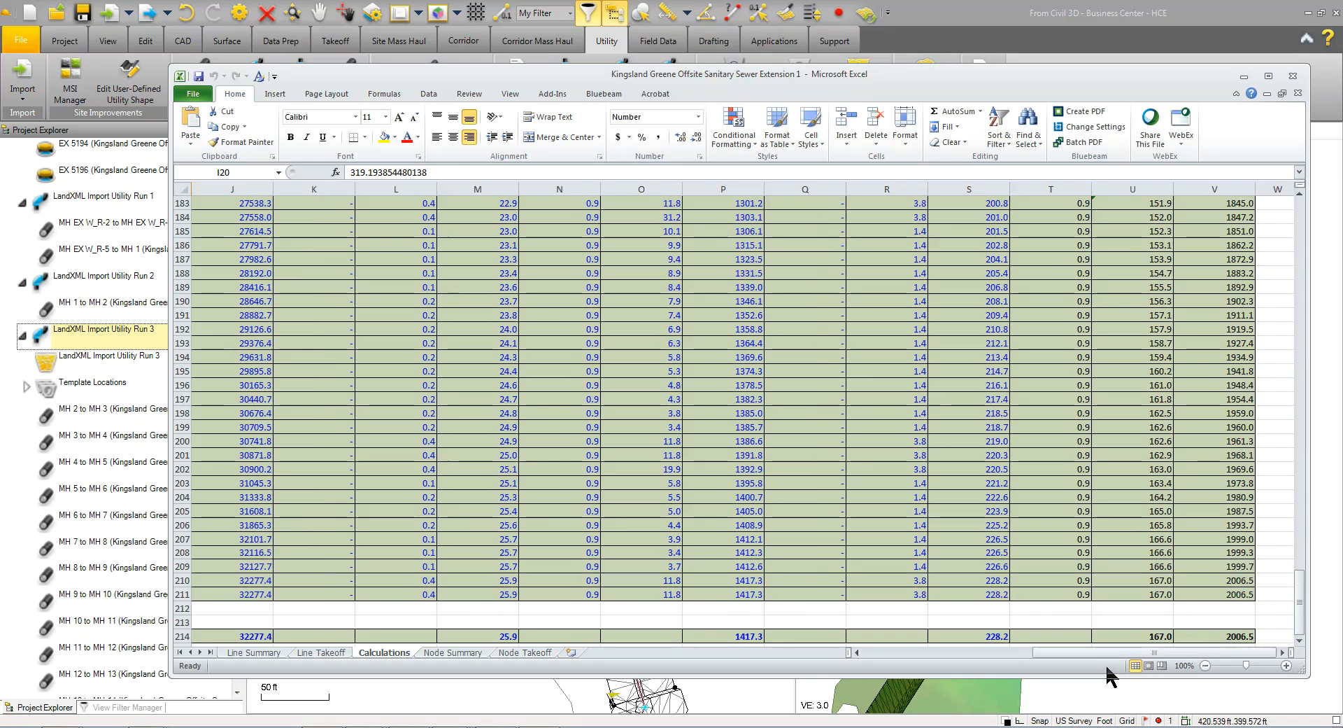
left_click_drag(1083, 652, 934, 658)
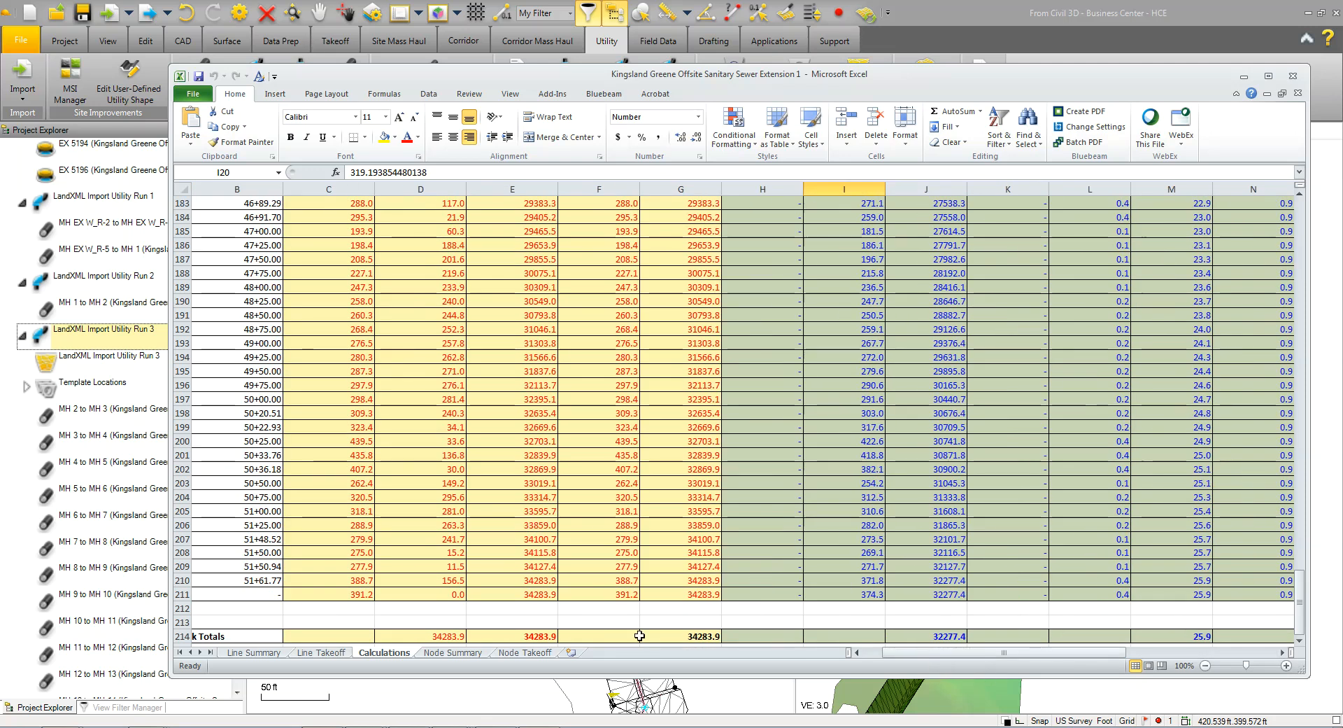
Review the Node Summary and Node Takeoff sheets and close the report workbook without saving it
left_click(462, 653)
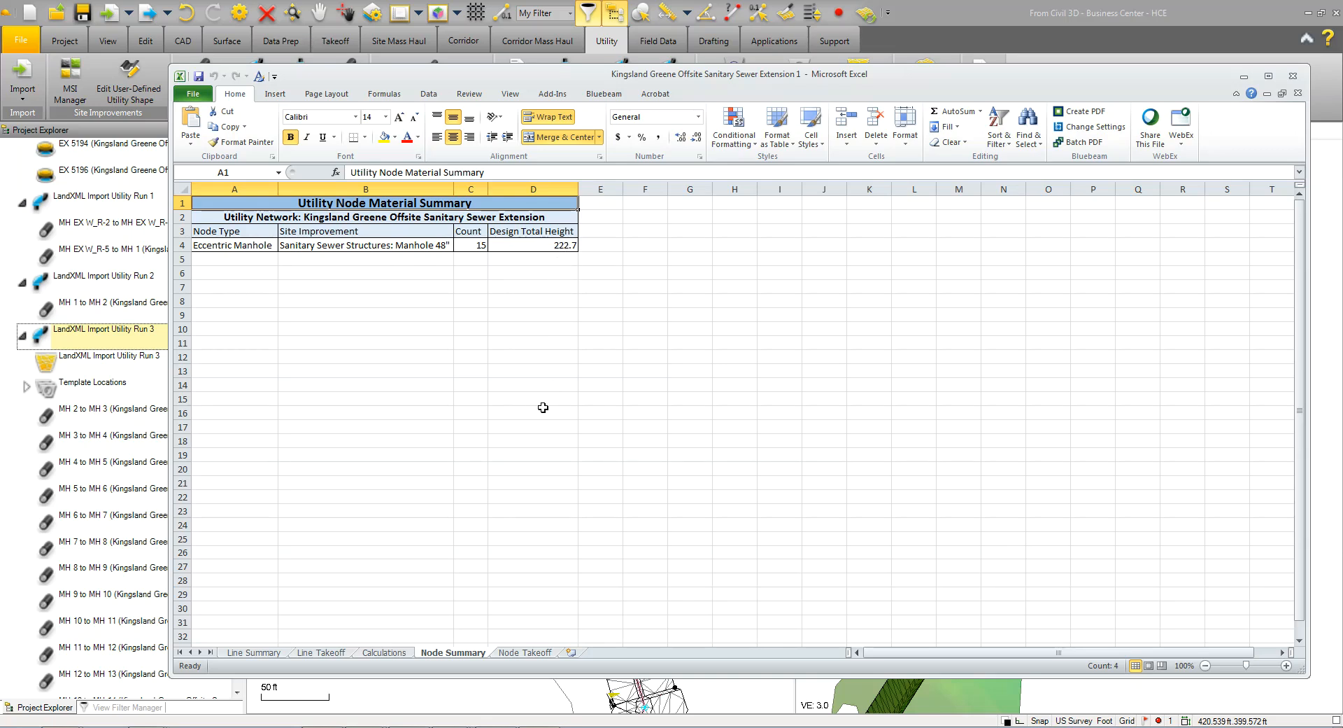
left_click(525, 652)
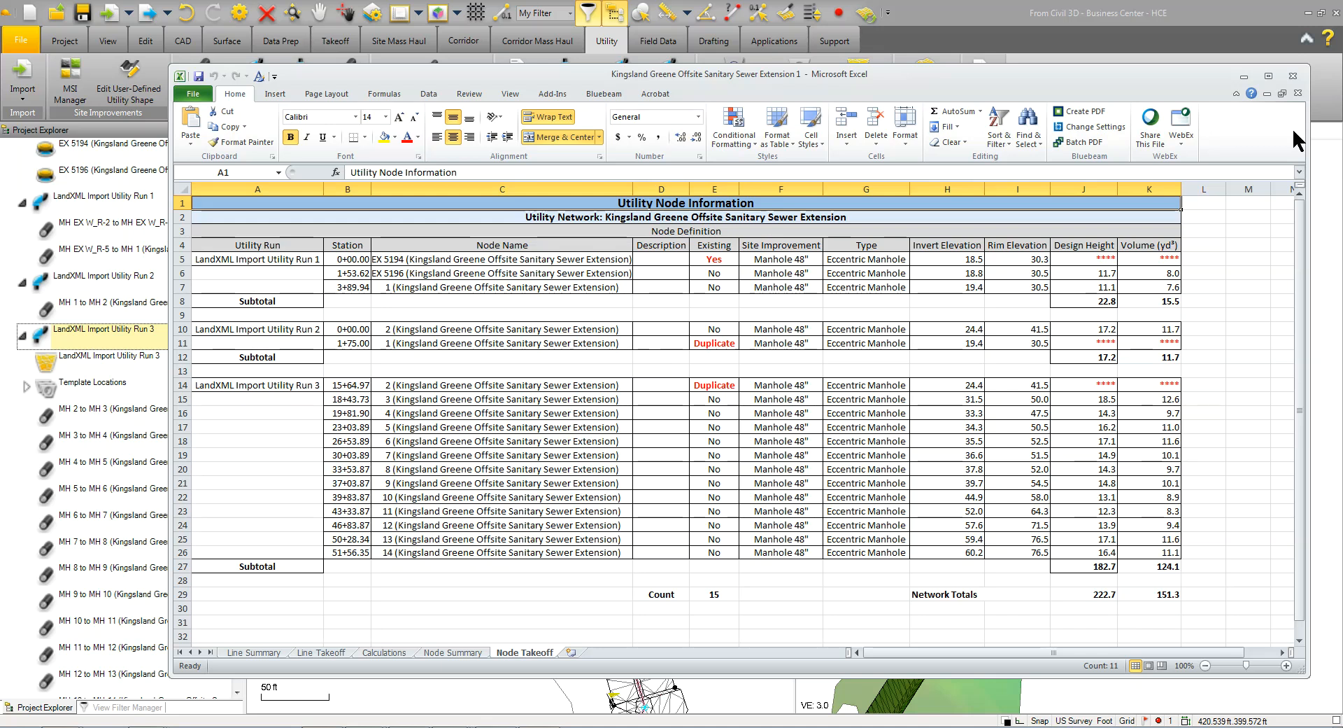
left_click(1293, 75)
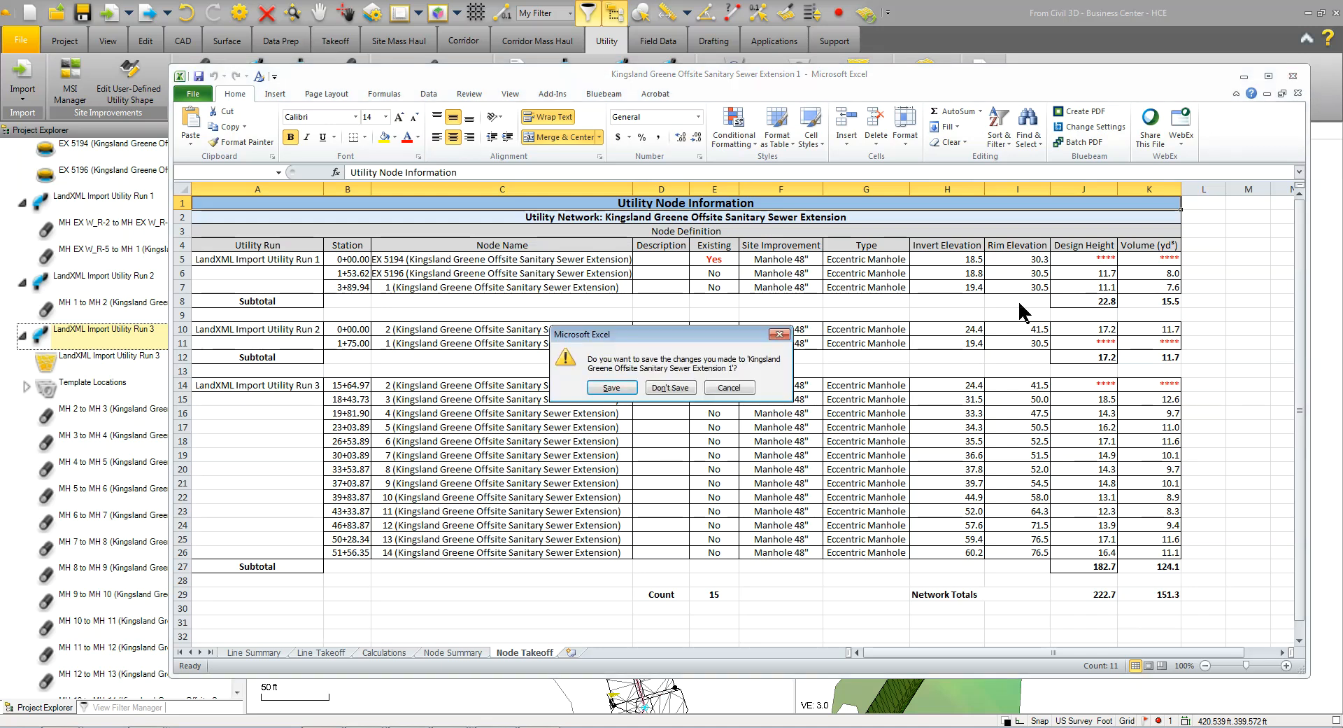
left_click(616, 390)
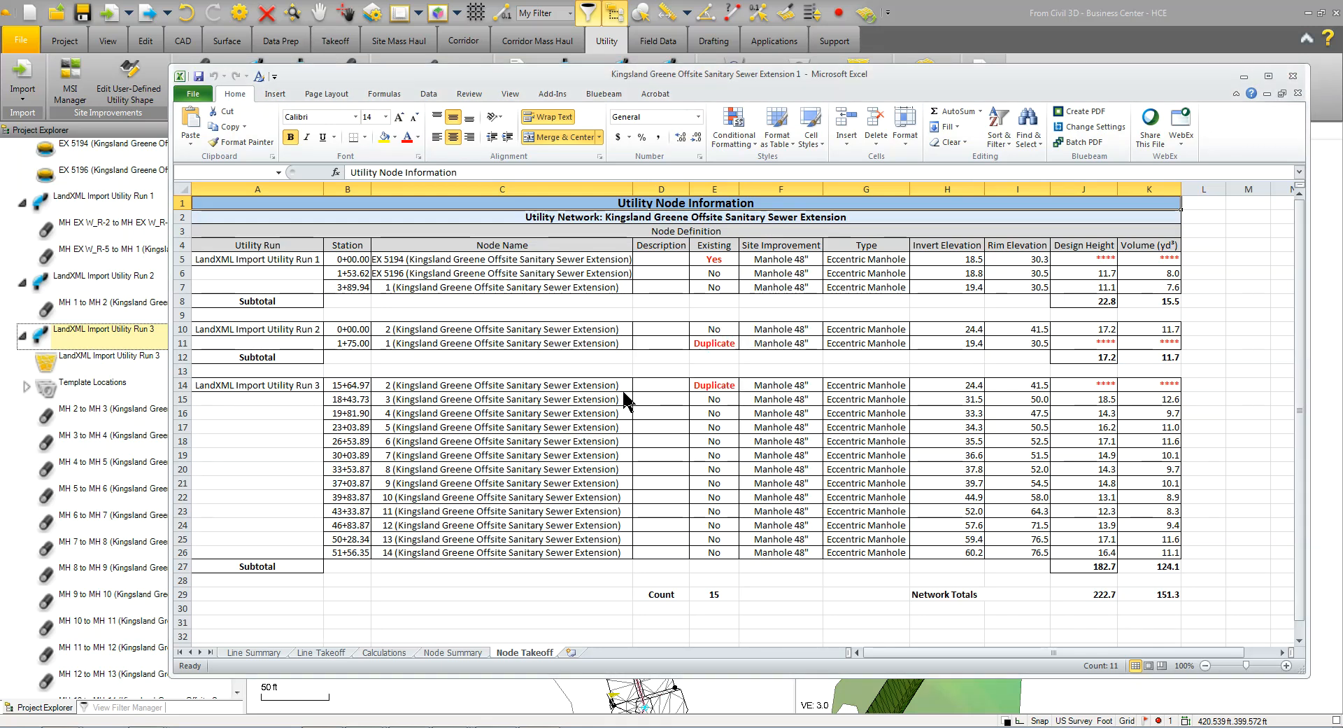
left_click(922, 568)
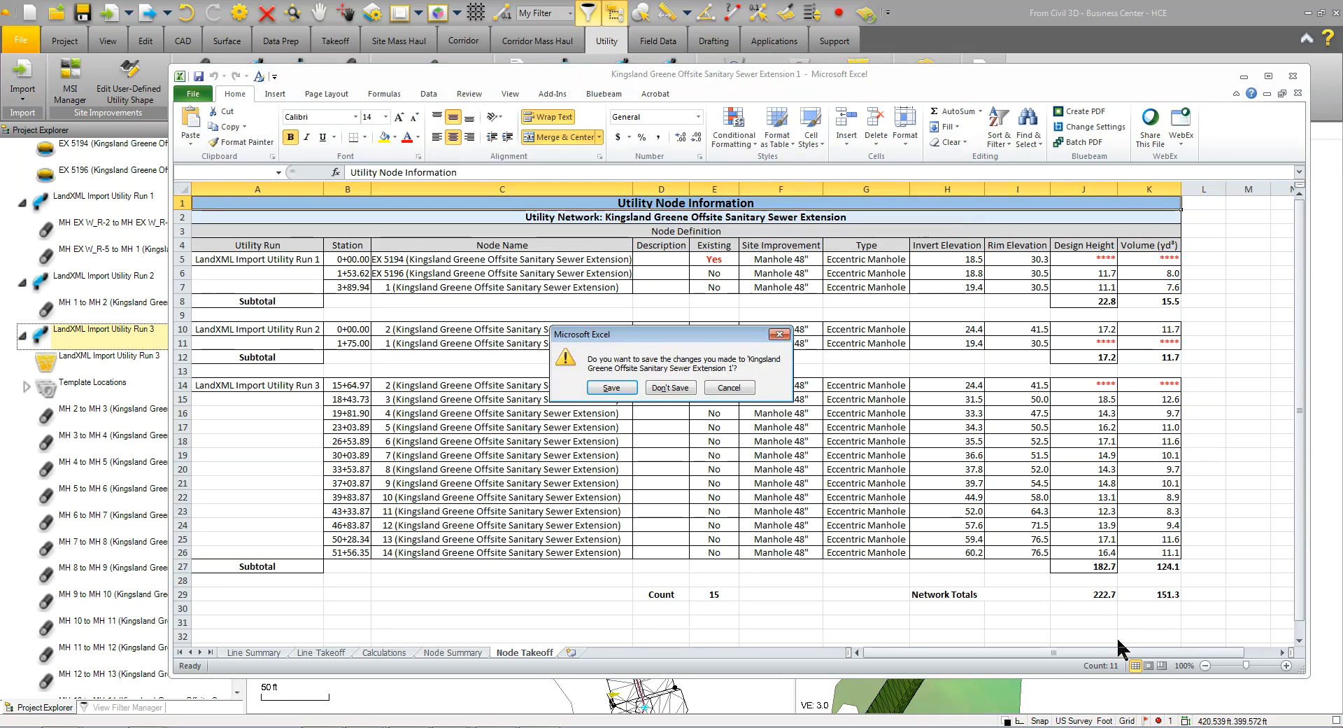
left_click(670, 387)
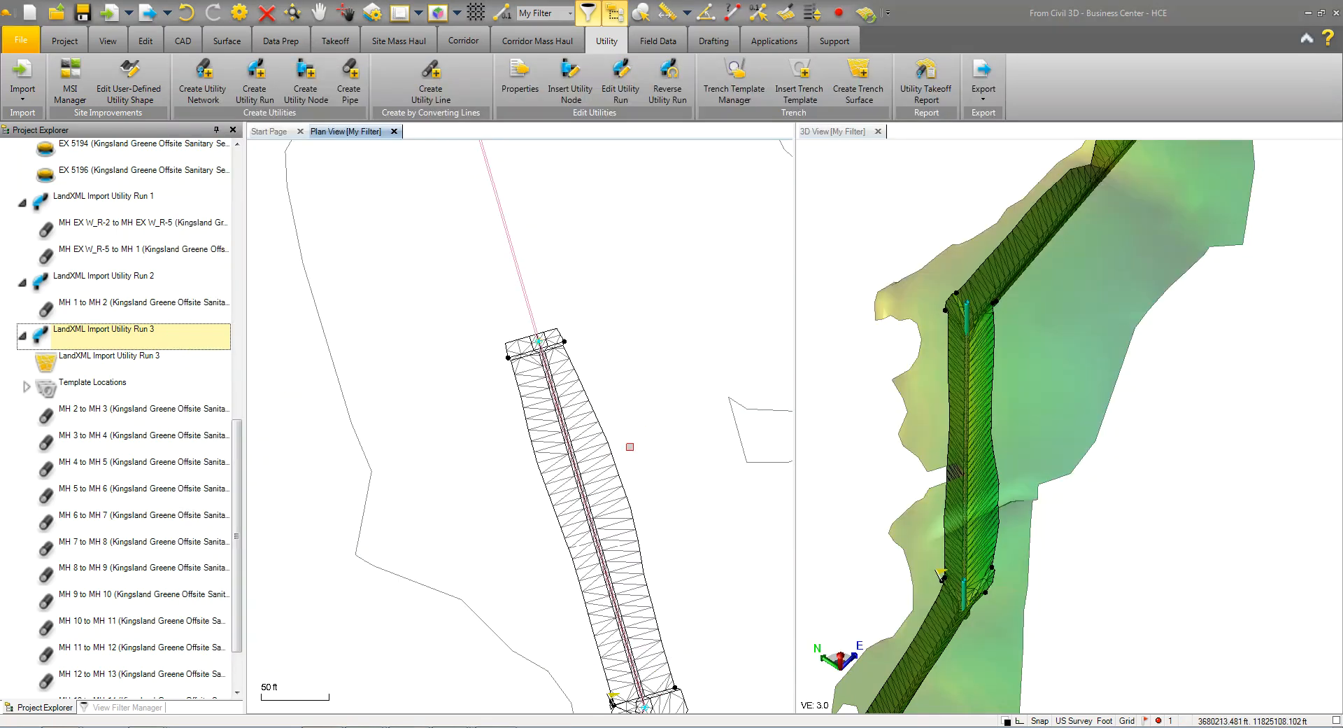
scroll(630, 446, "down", 10)
middle_click_drag(628, 432, 668, 319)
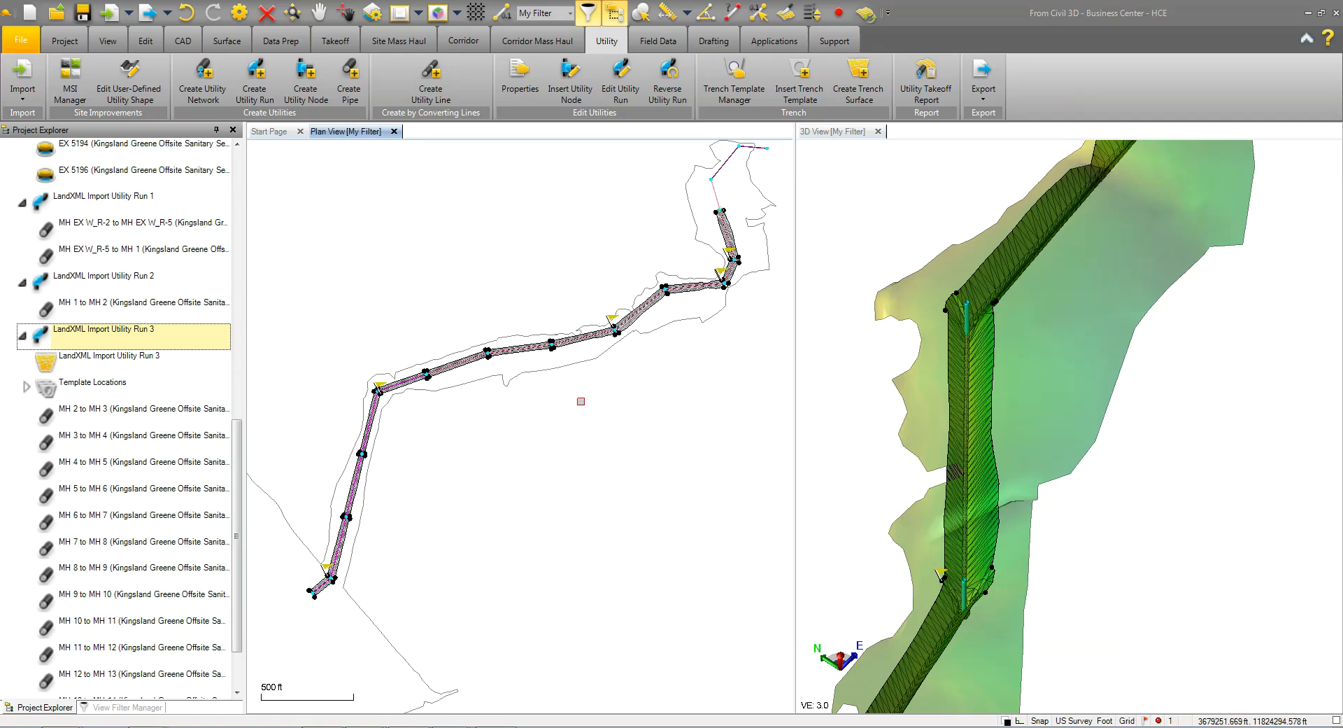
scroll(581, 413, "up", 2)
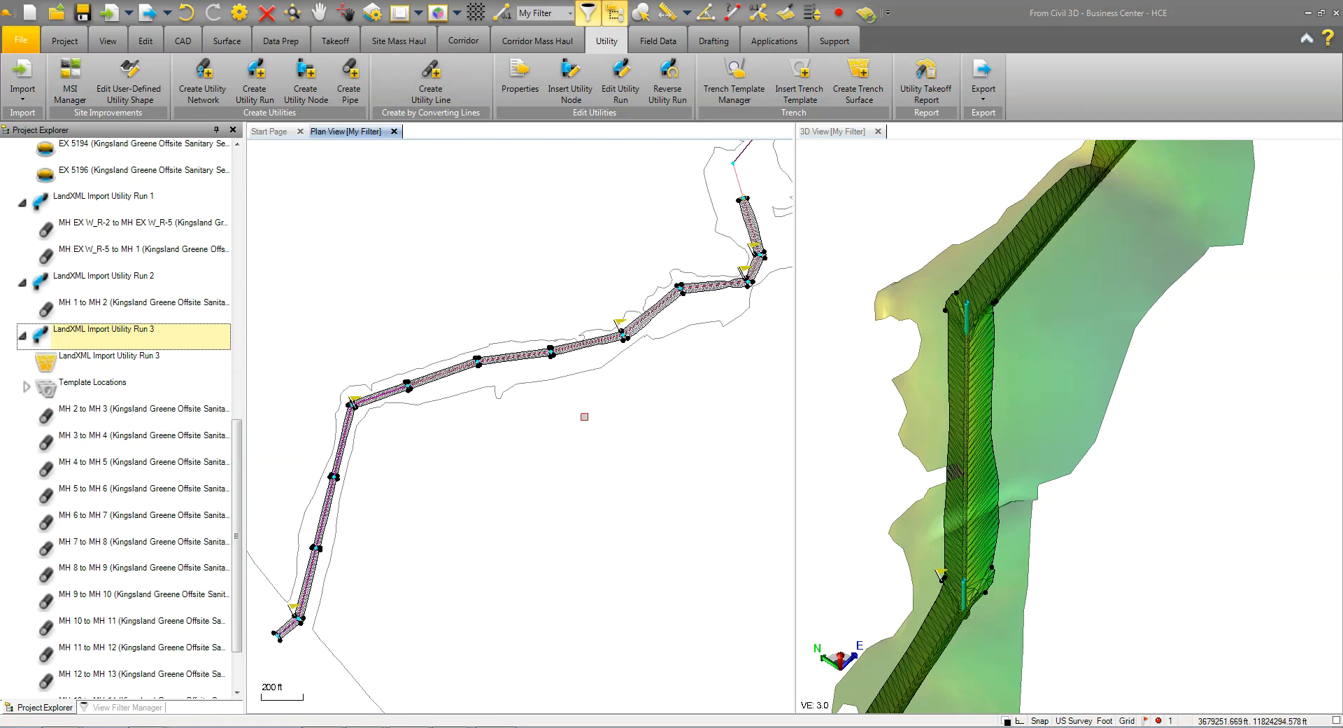